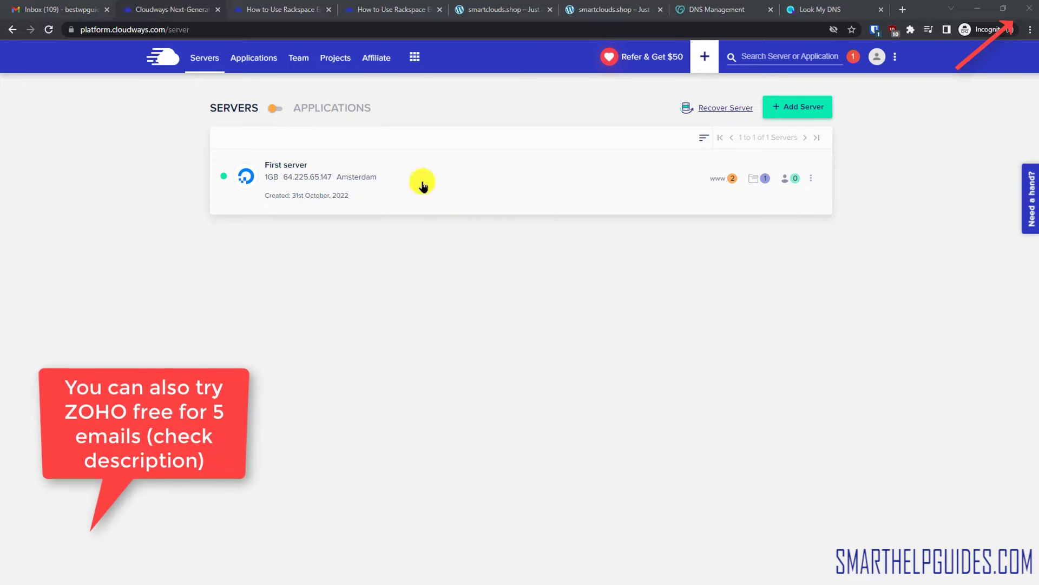
Step: Open App wp 2's access details on First server and preview the live smartclouds.shop site in another tab
click(717, 179)
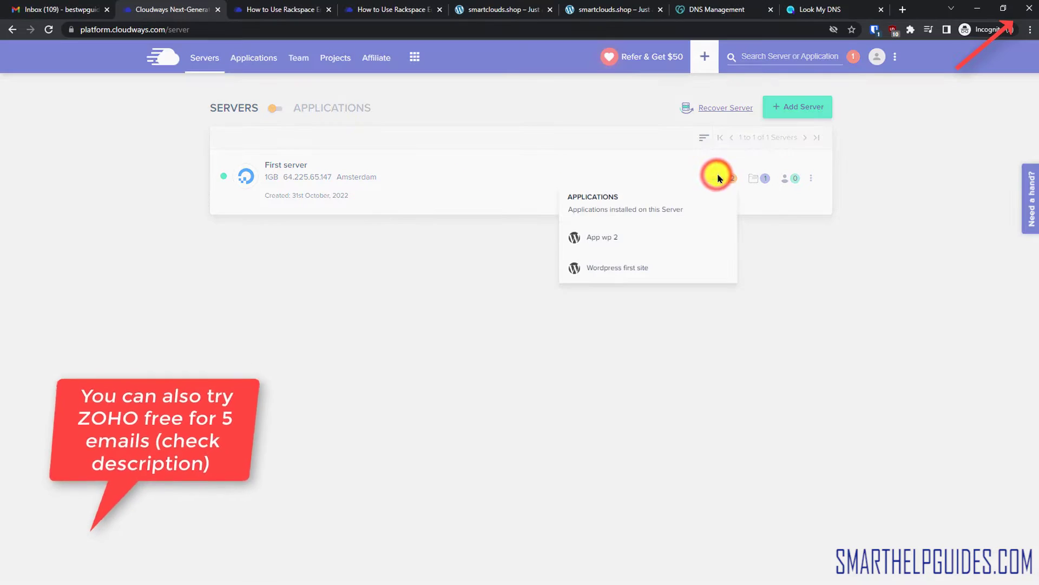
click(608, 235)
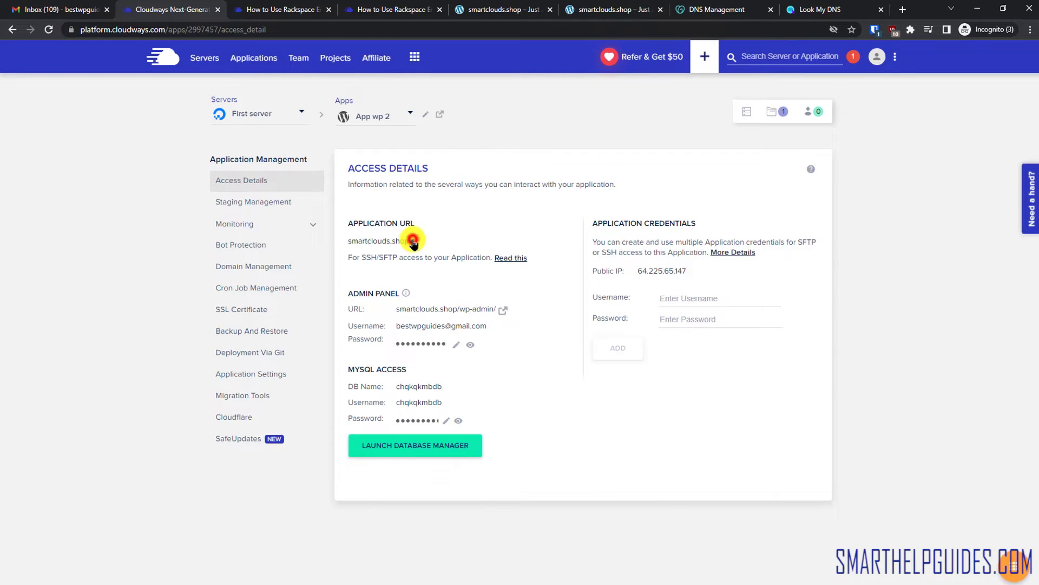
click(415, 240)
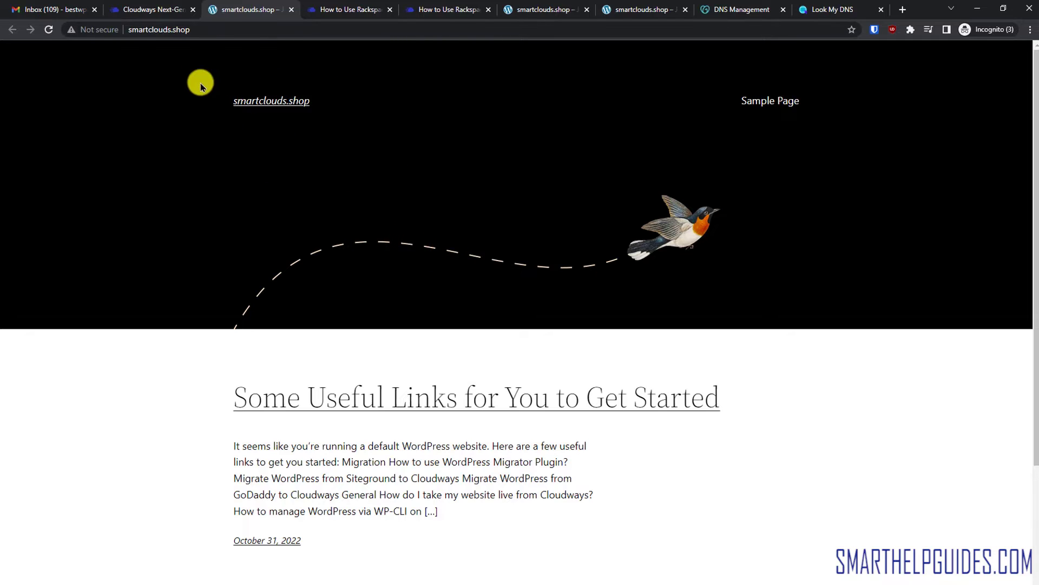
click(134, 9)
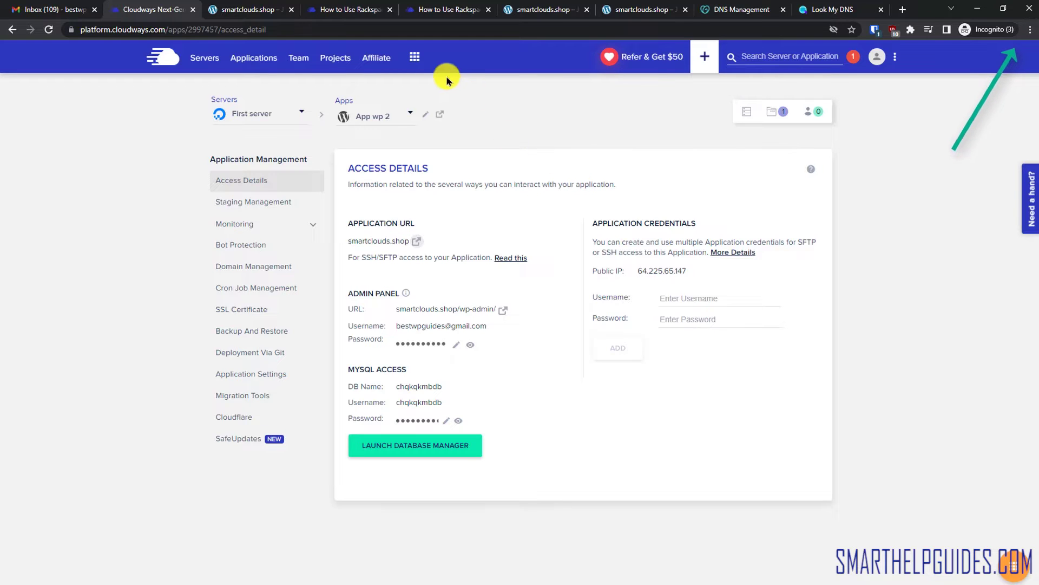
Step: Go to the Cloudways Add-ons page from the apps grid menu
click(417, 55)
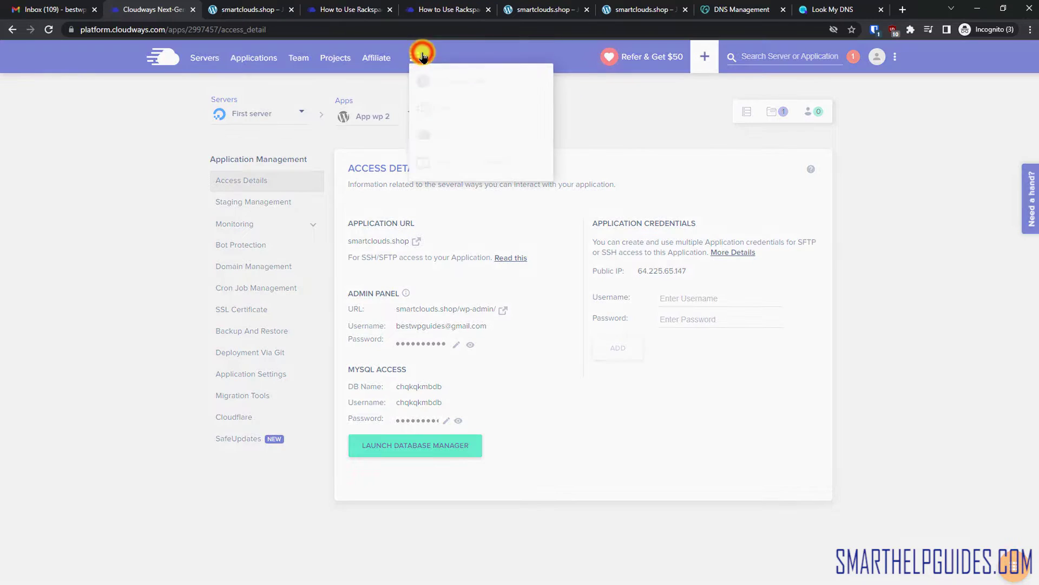
click(425, 107)
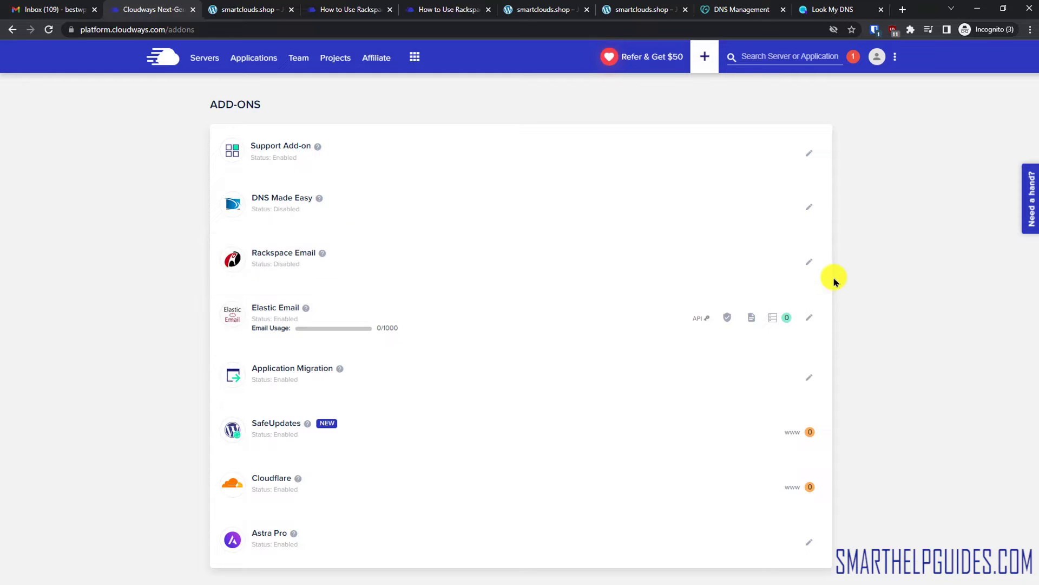
Step: Enter the smartclouds.shop support mailbox address and its password in Rackspace Email, leaving only one mailbox row
click(807, 261)
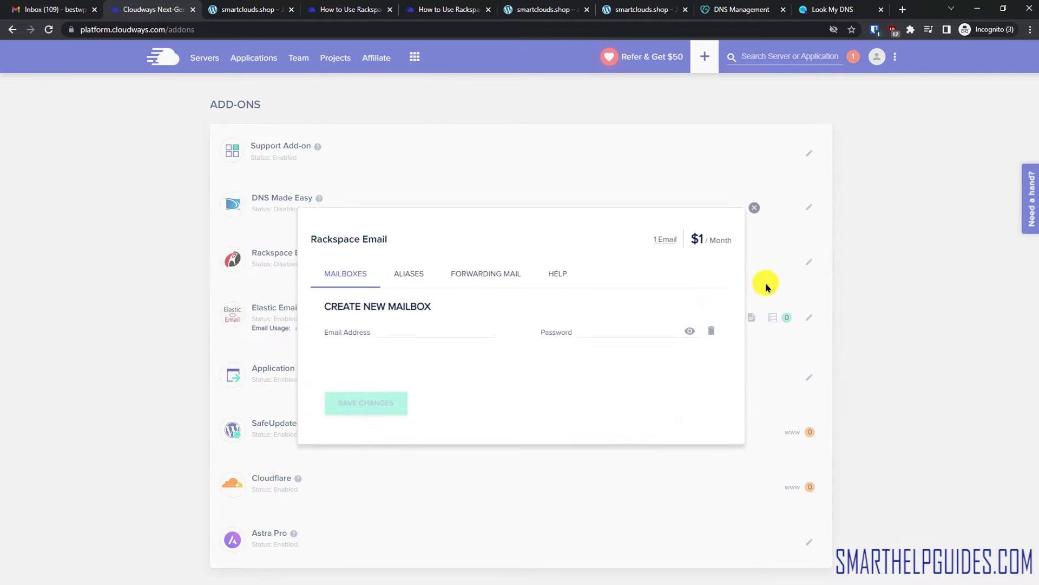
click(410, 328)
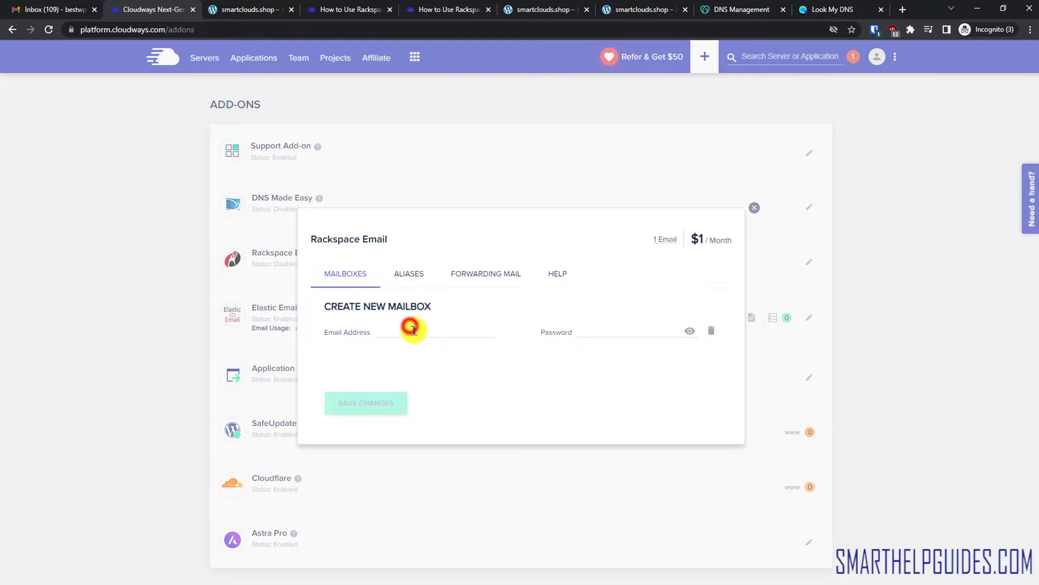
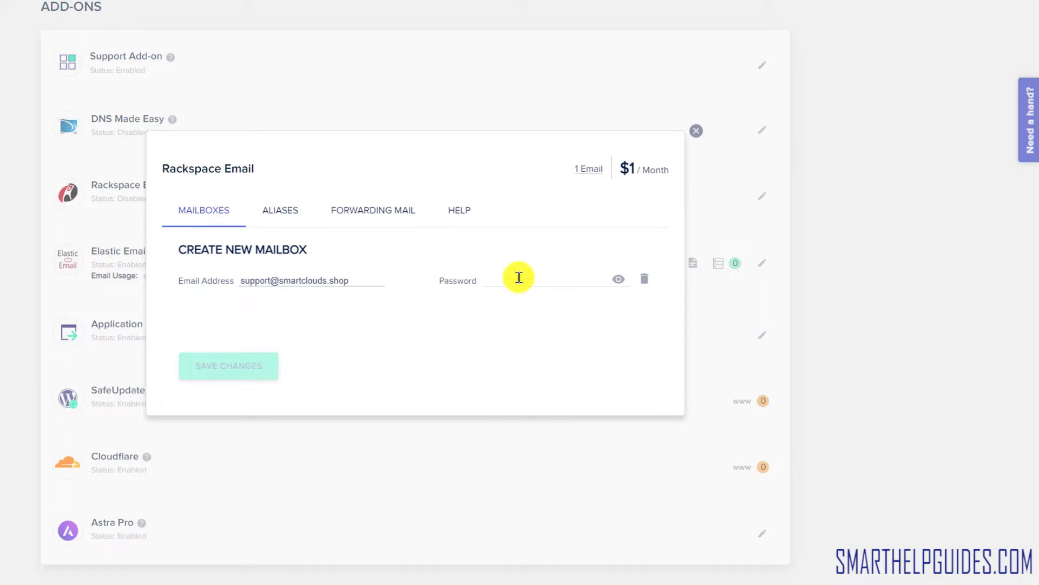
click(481, 369)
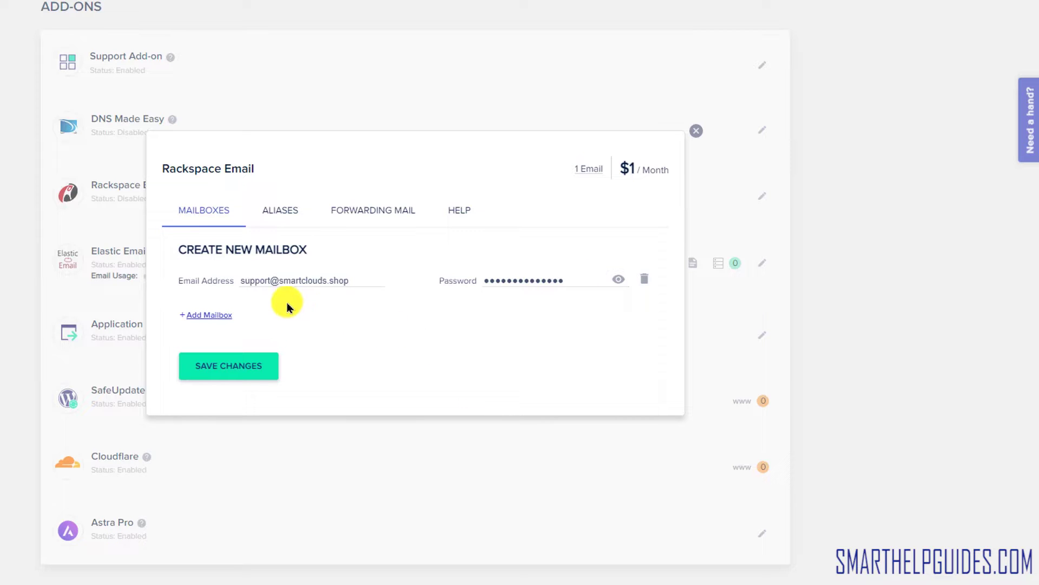
click(199, 320)
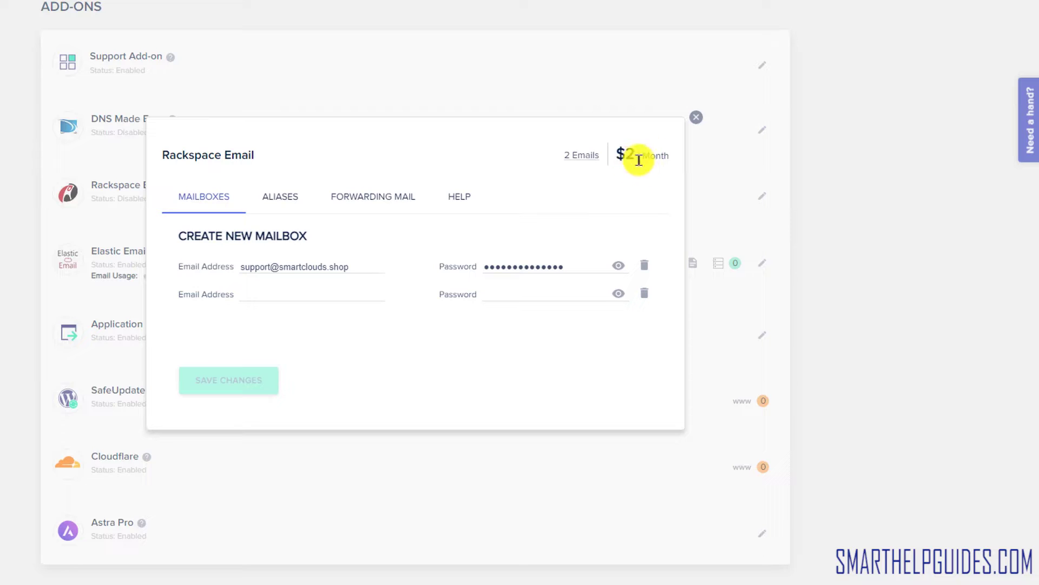
click(642, 296)
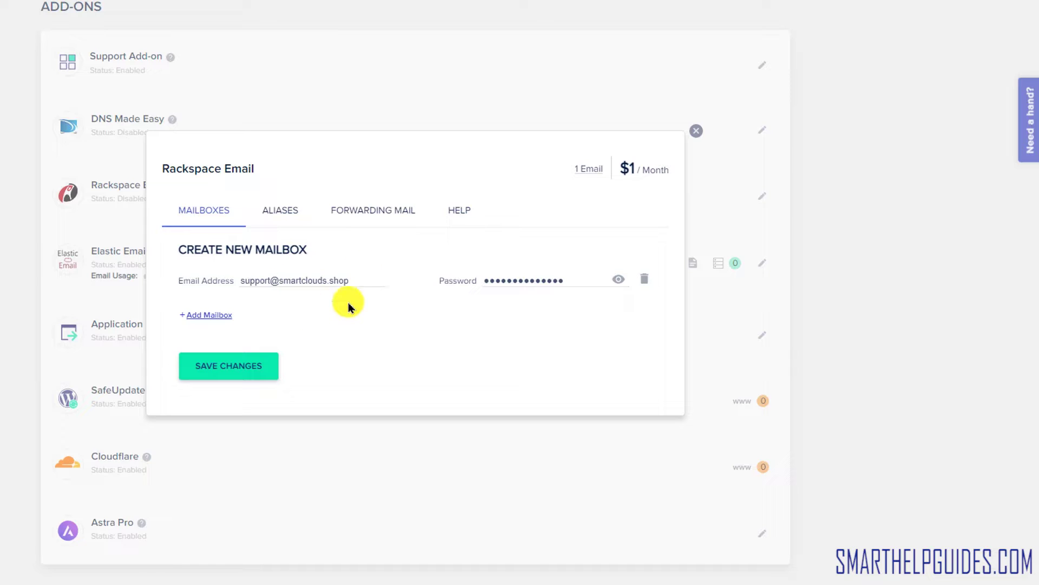
Step: Save the new support mailbox in the Rackspace Email dialog
click(249, 366)
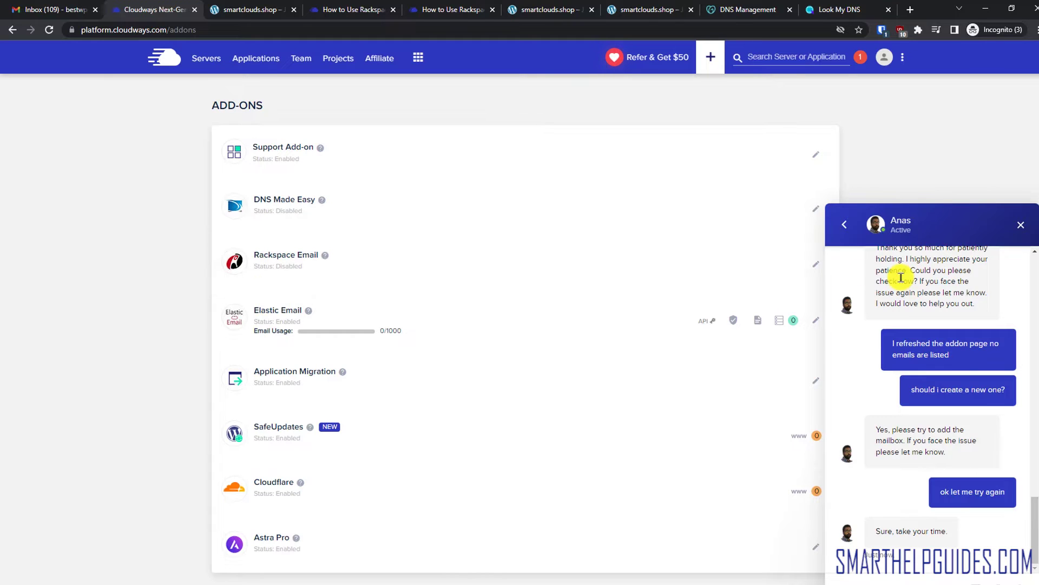
Step: Recreate the support mailbox with its address and pasted password, then view the Rackspace DNS guide
click(814, 271)
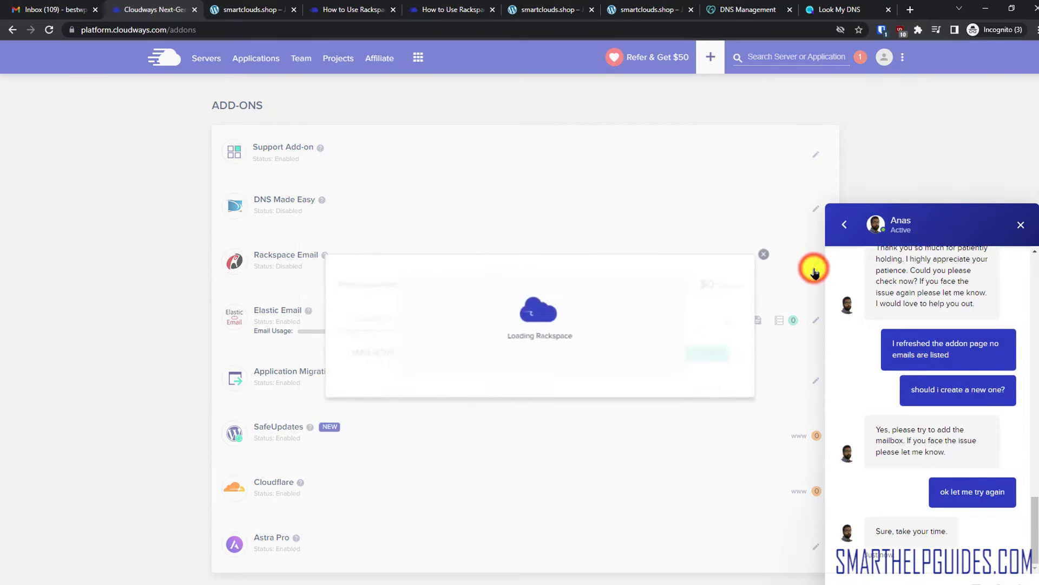
click(427, 334)
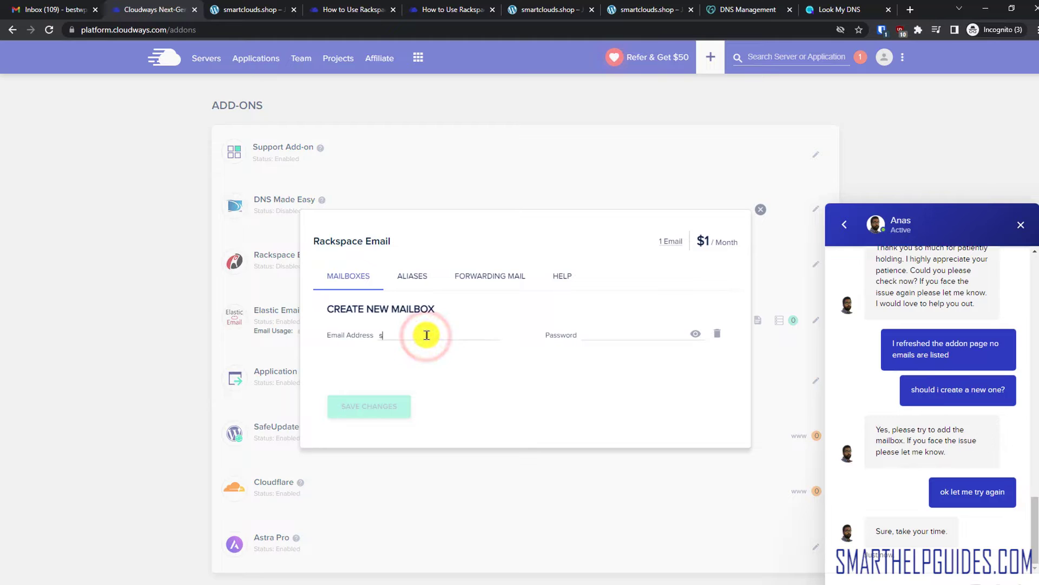
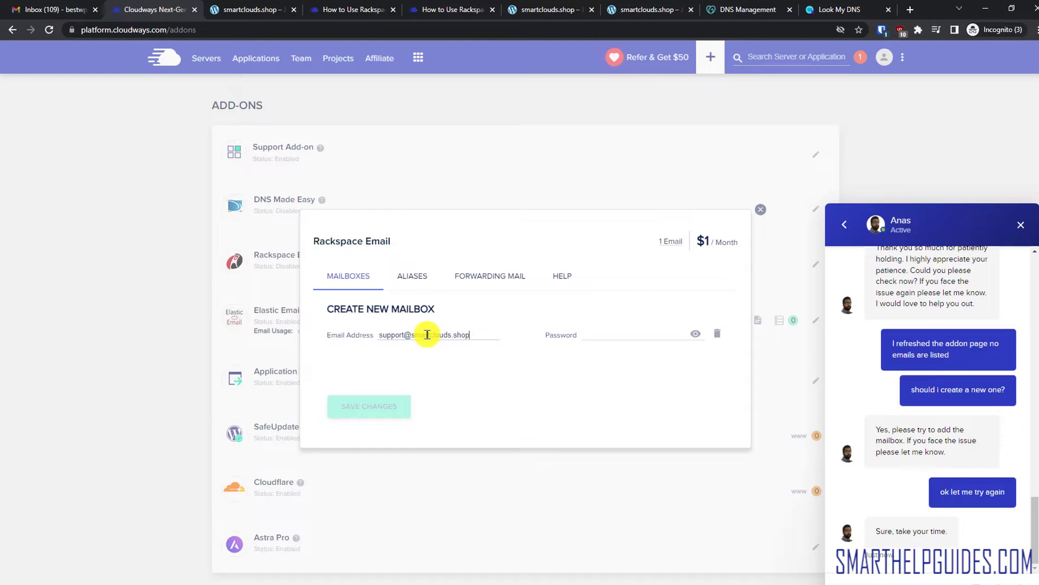
key(Tab)
key(ctrl+v)
click(383, 407)
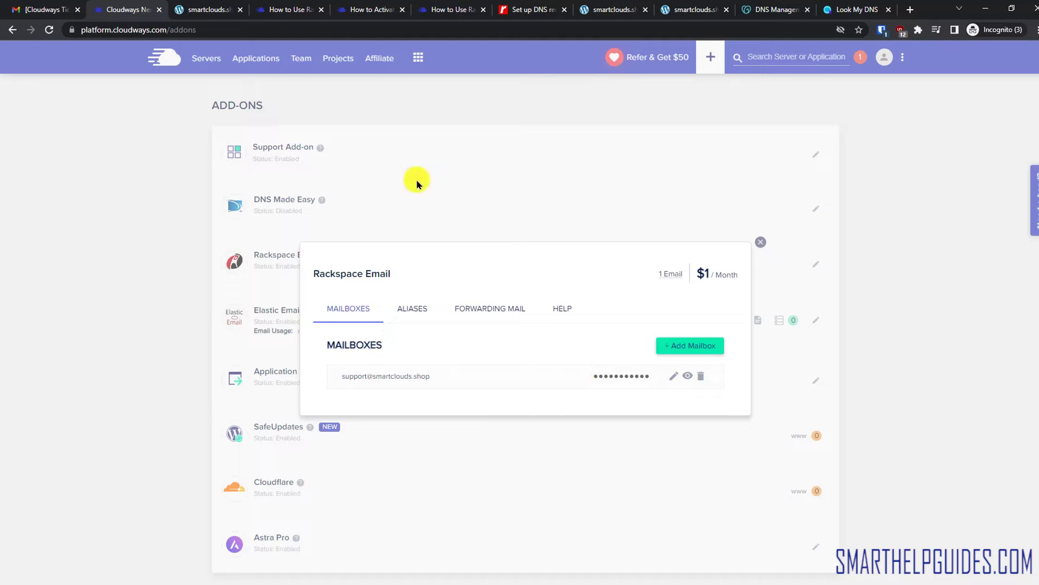
click(529, 9)
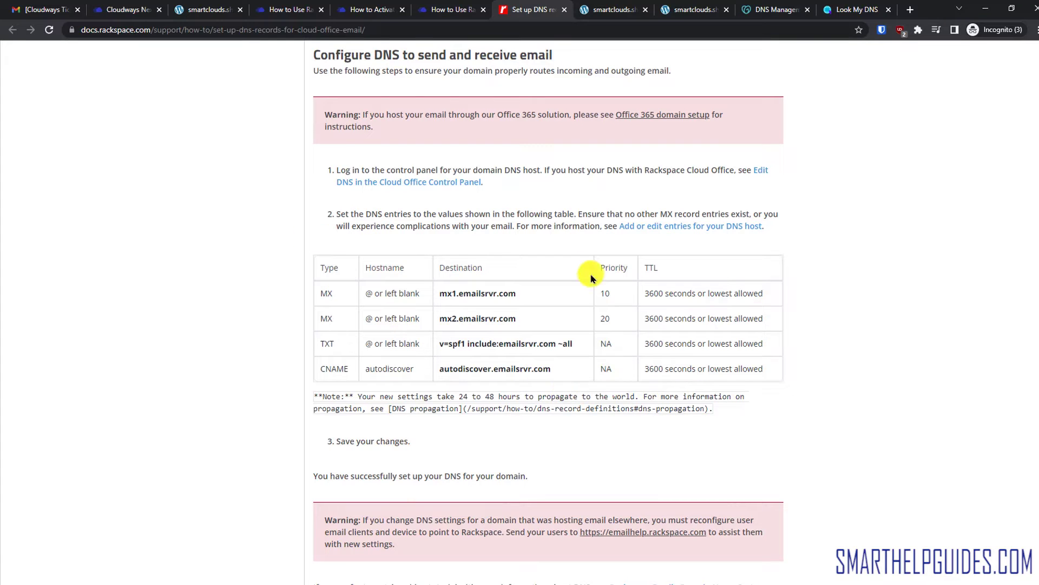
Step: Copy the mx1.emailsrvr.com MX value from the Rackspace guide and go to GoDaddy's DNS page
drag(519, 293, 440, 303)
key(ctrl+c)
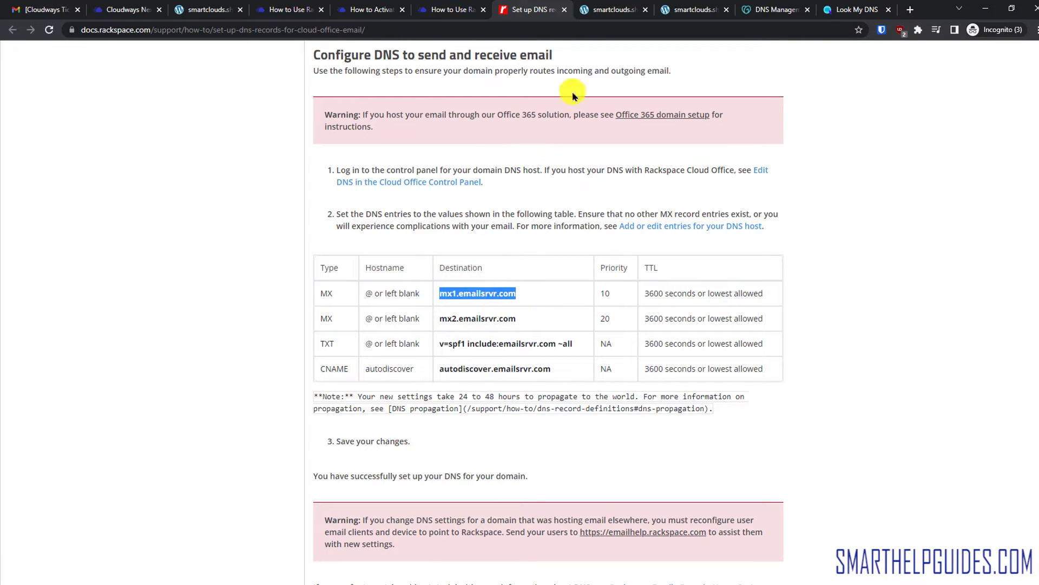
click(764, 9)
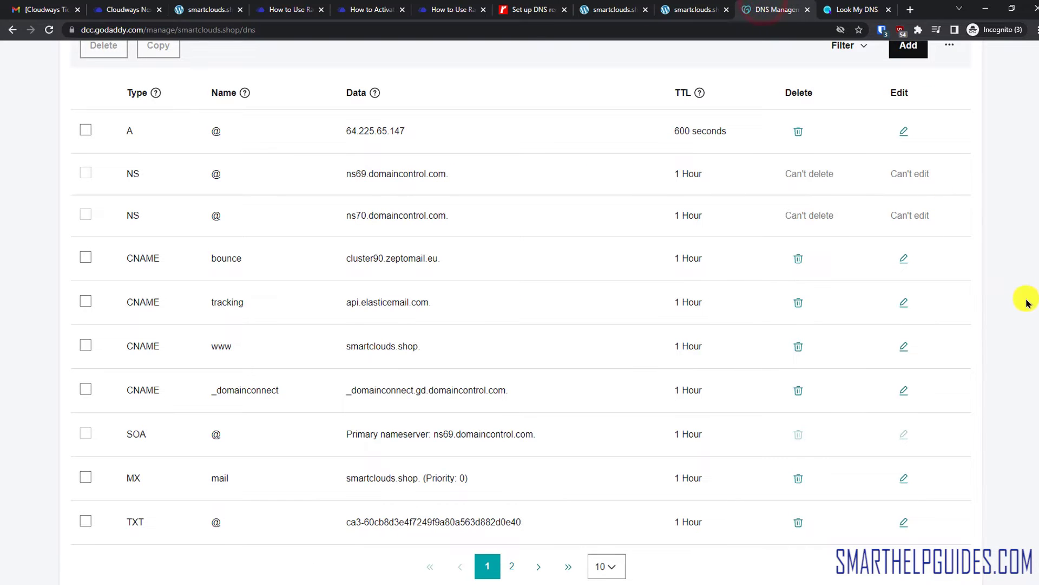
Step: Navigate through GoDaddy's account menu and product list to review smartclouds.shop's DNS records
drag(1031, 298, 1031, 90)
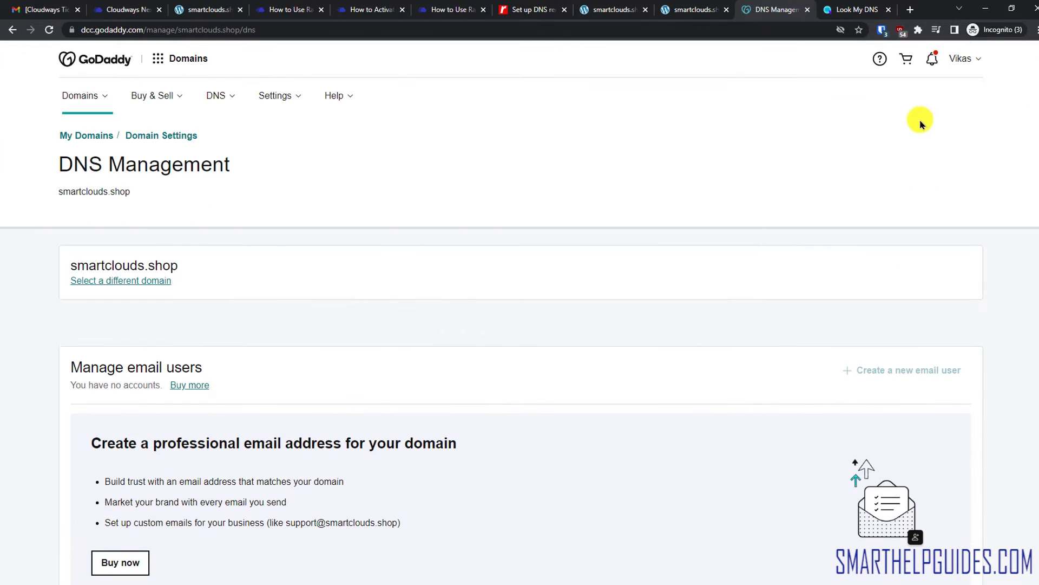
click(970, 59)
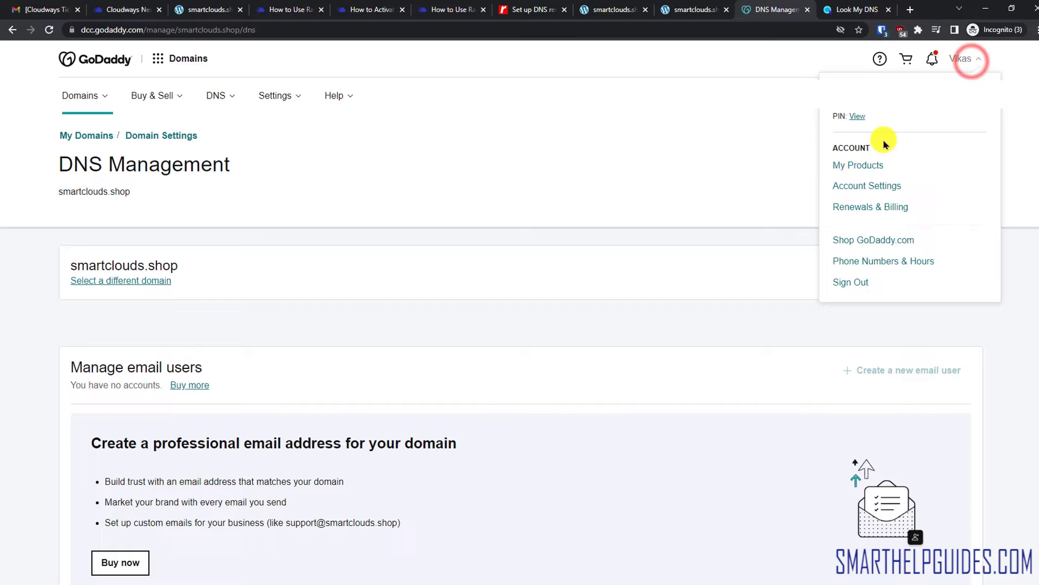
click(859, 166)
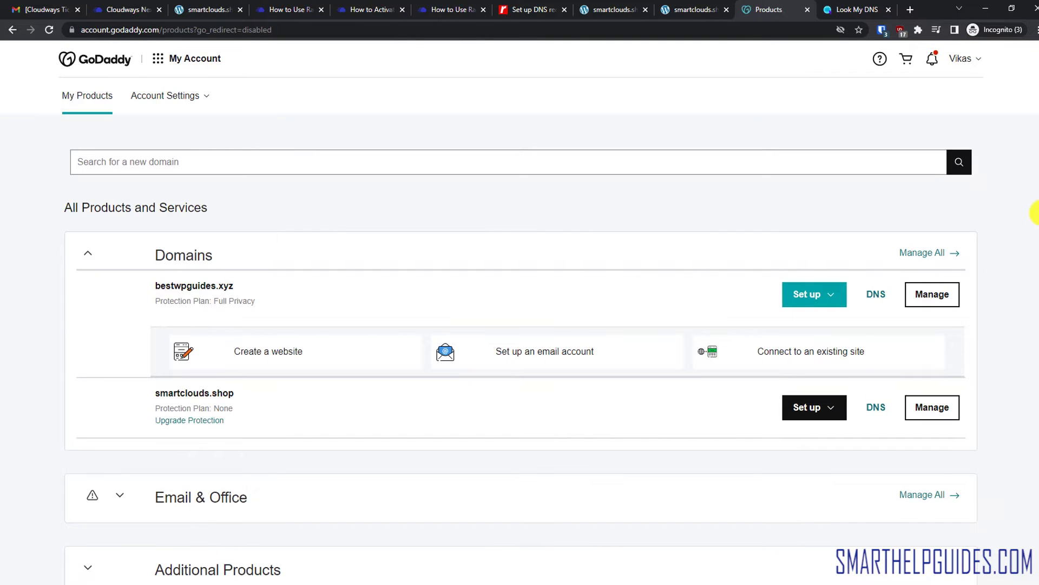
scroll(1034, 227, down, 2)
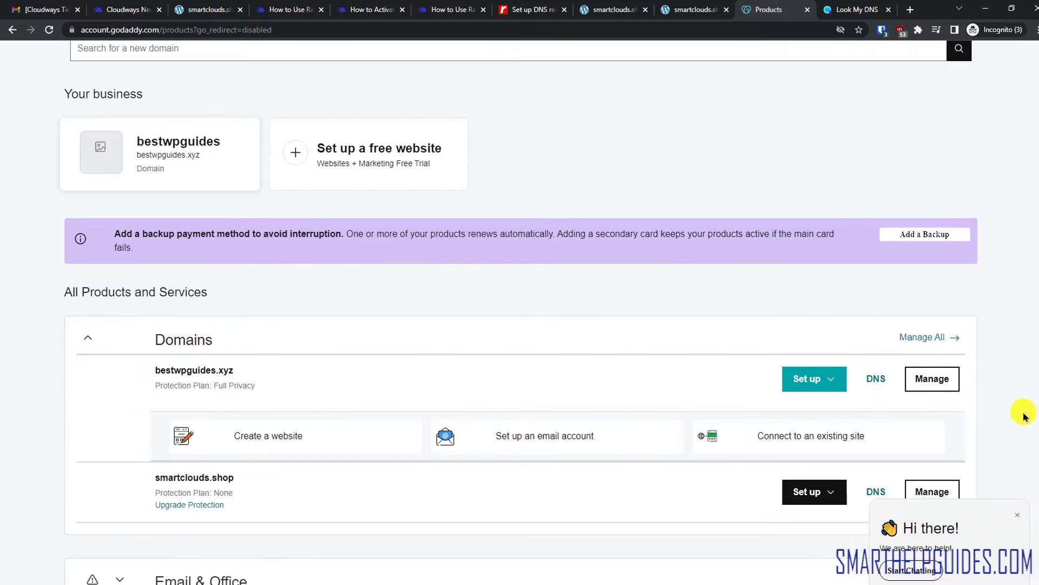
click(879, 491)
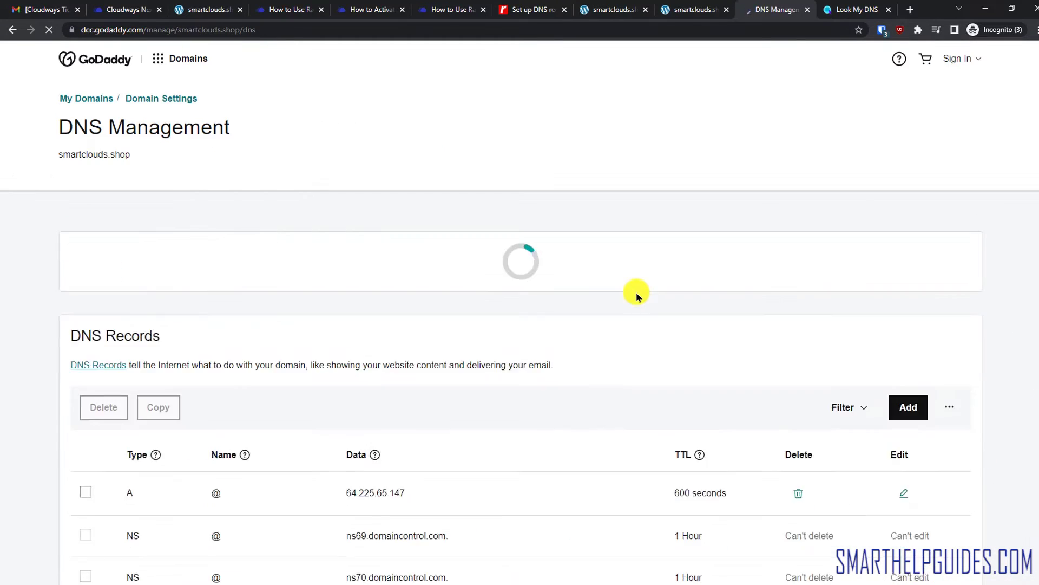
scroll(1016, 298, down, 10)
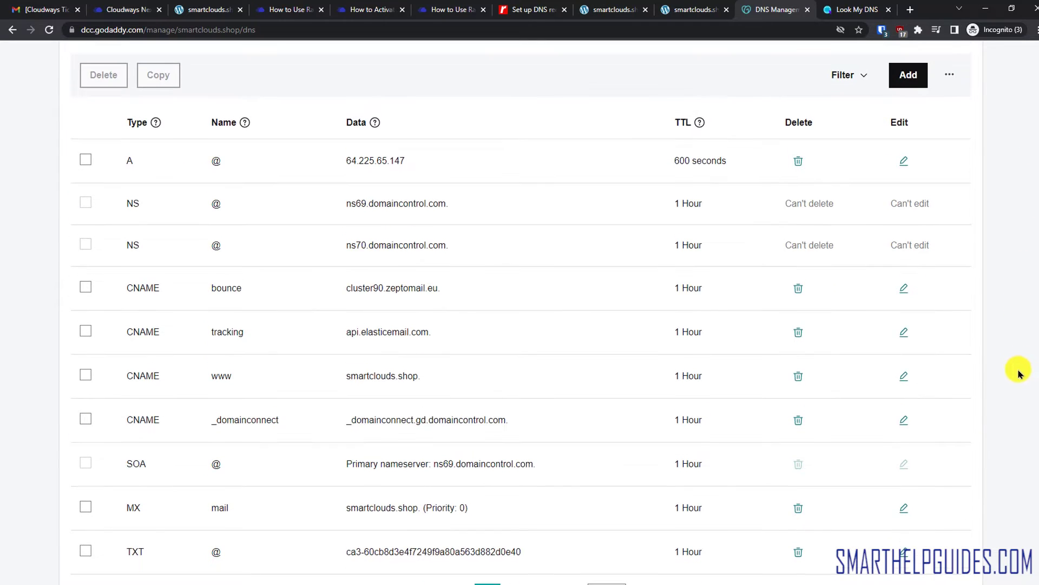
scroll(1018, 374, down, 2)
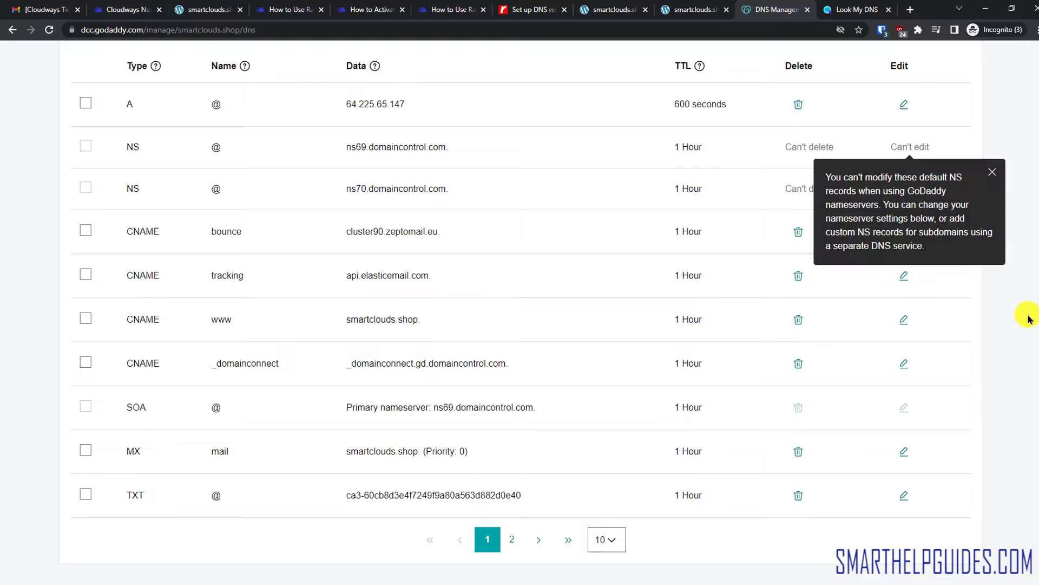
scroll(1031, 346, up, 6)
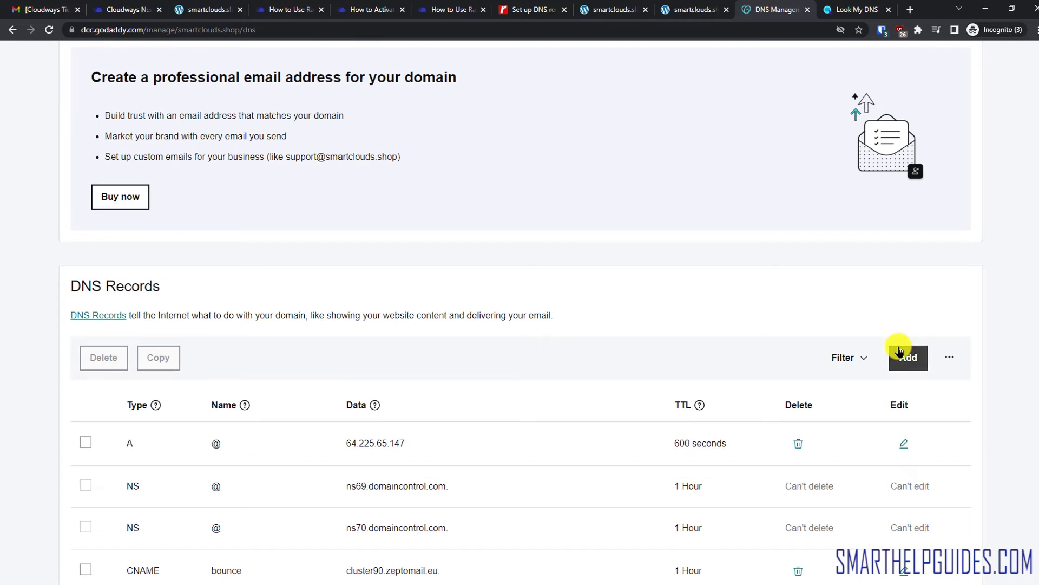
Step: Add an MX record with priority 10 pointing to mx1.emailsrvr.com
click(901, 355)
click(136, 453)
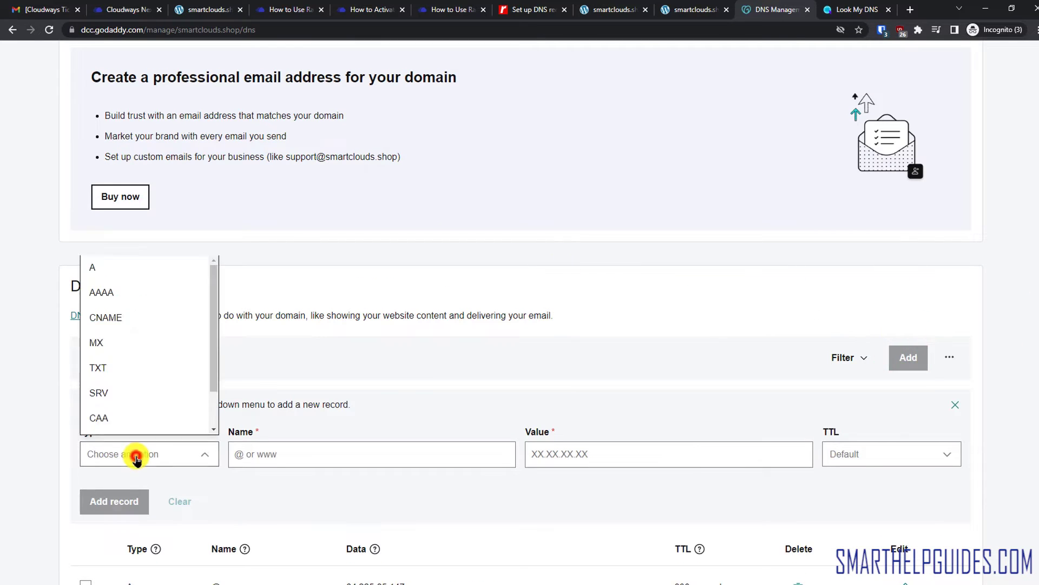
click(110, 342)
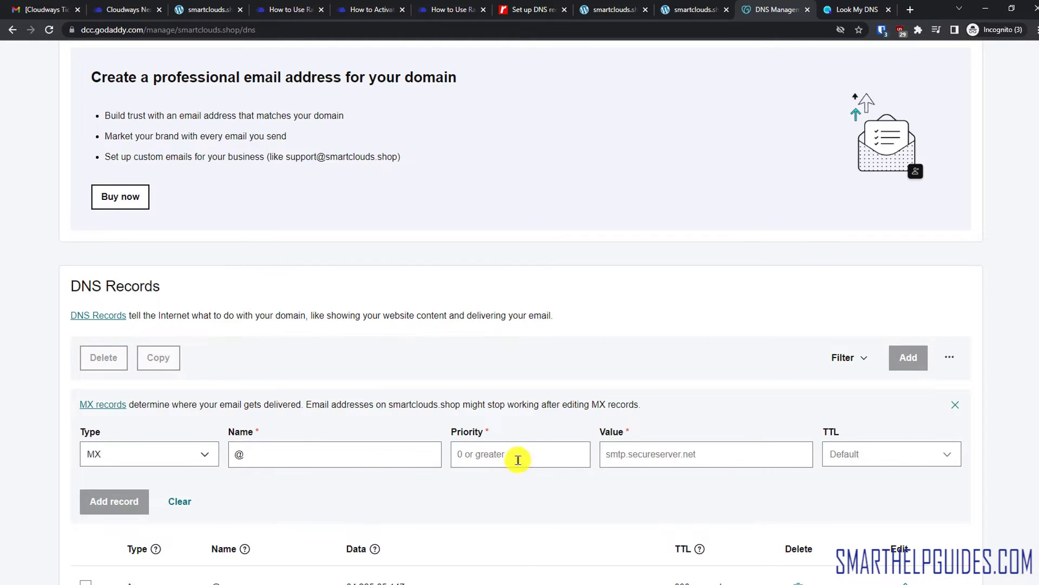
click(543, 6)
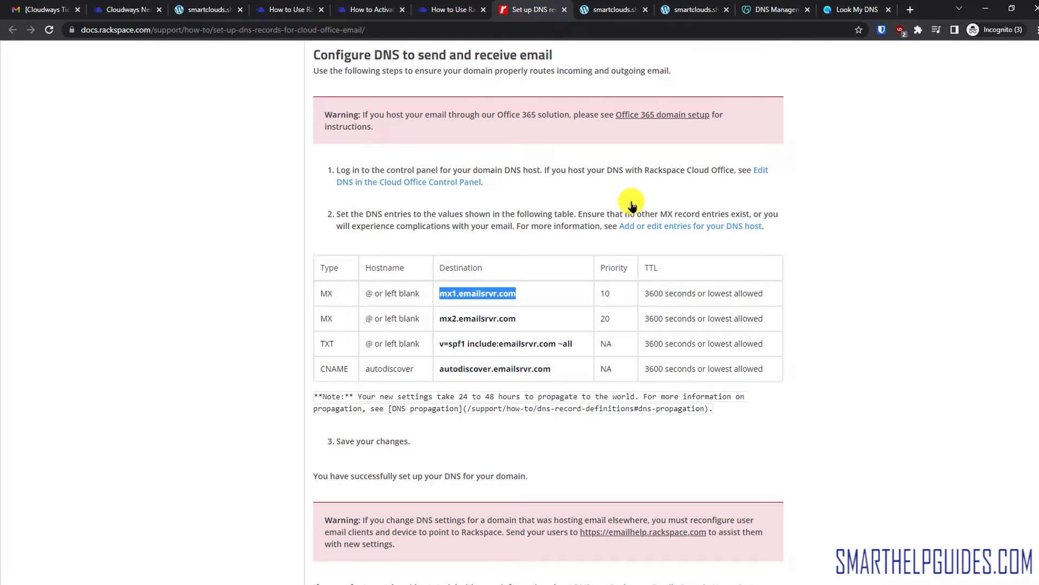
click(805, 5)
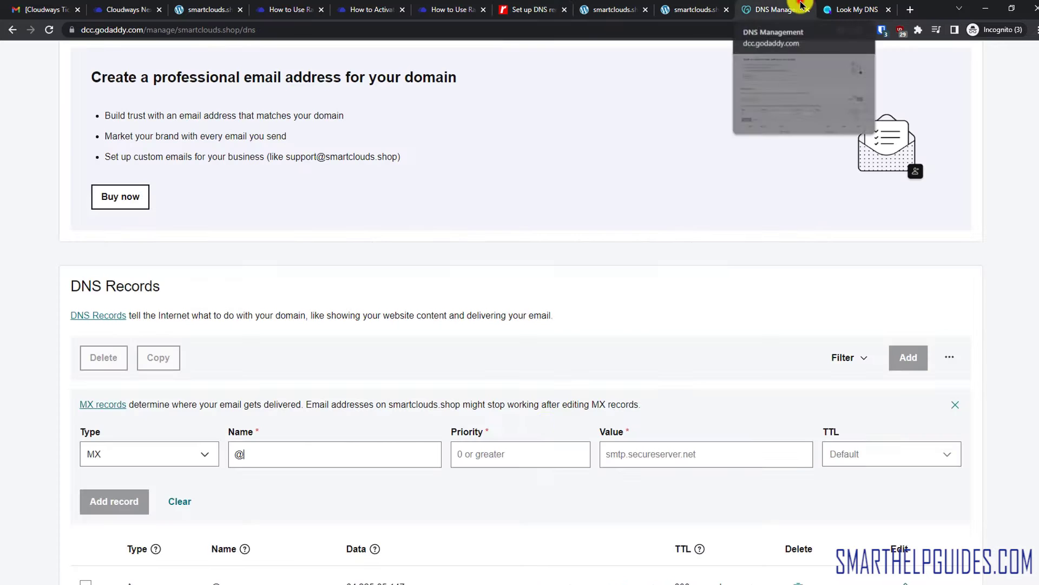
click(538, 450)
text(10)
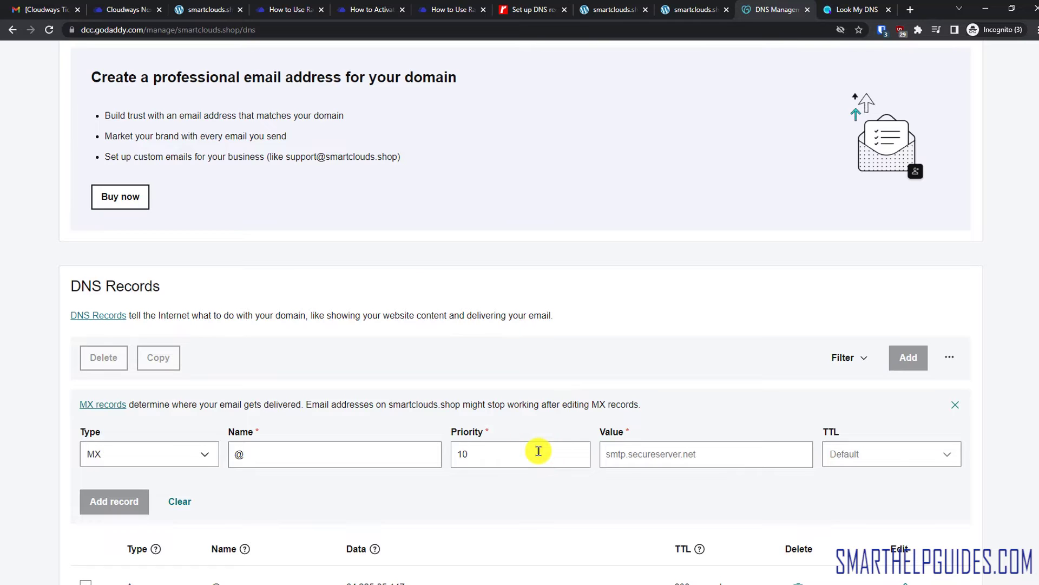
click(681, 449)
key(ctrl+v)
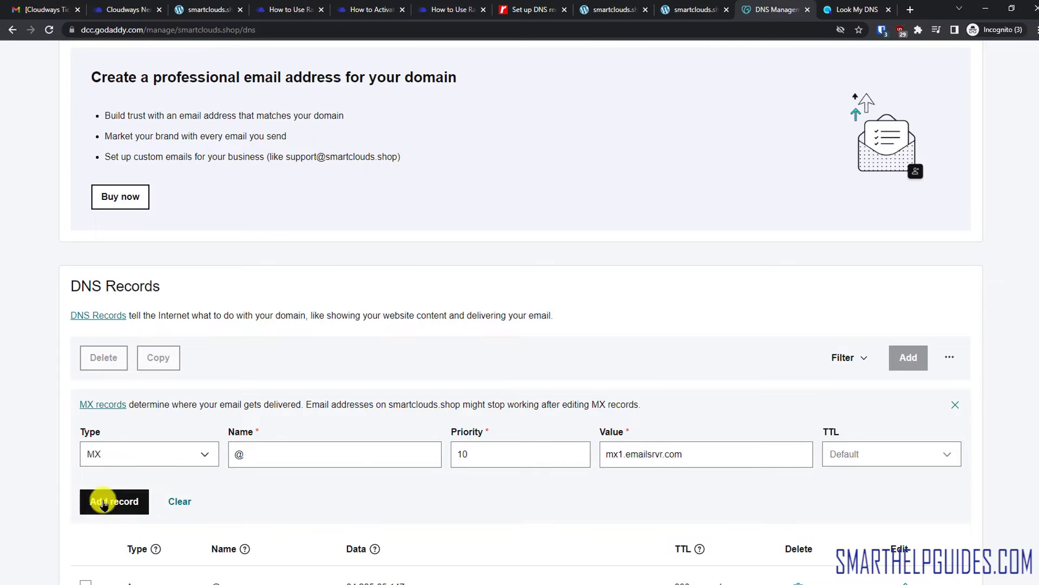
click(104, 504)
Step: Add the @ MX record for mx2.emailsrvr.com at priority 20 and copy the SPF value
drag(520, 8, 661, 9)
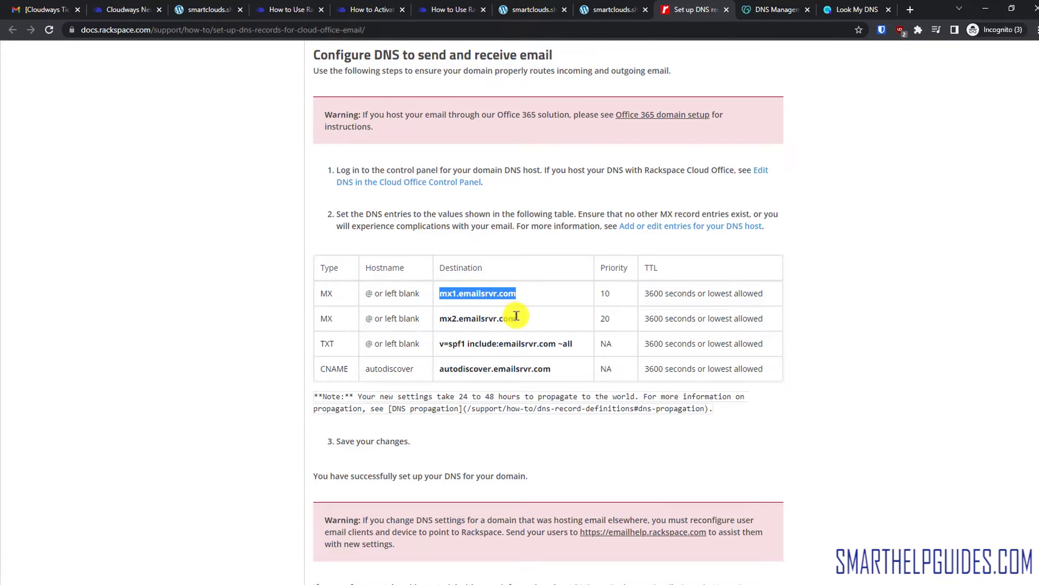
drag(516, 318, 453, 315)
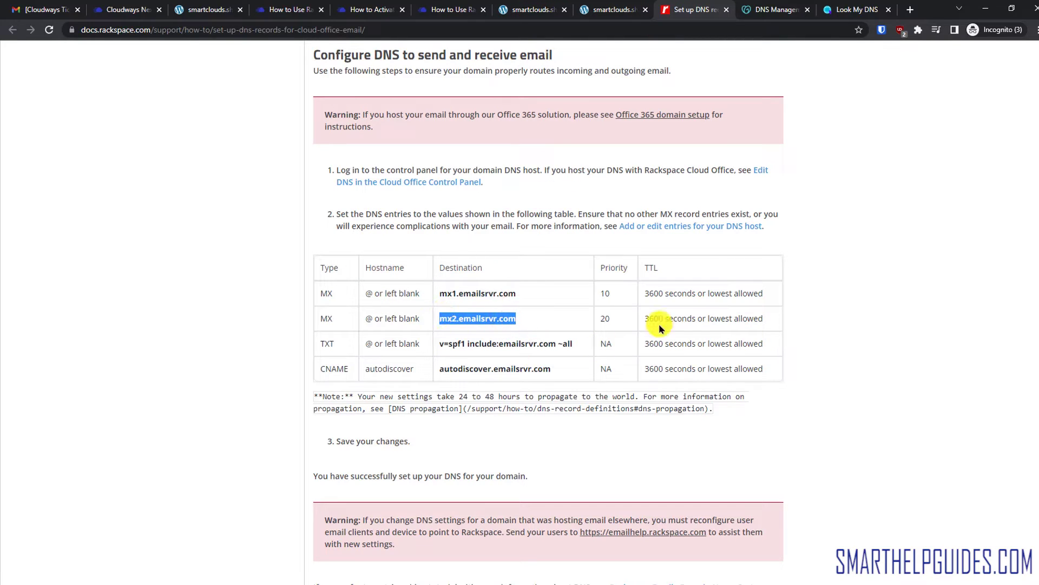
click(772, 7)
click(902, 347)
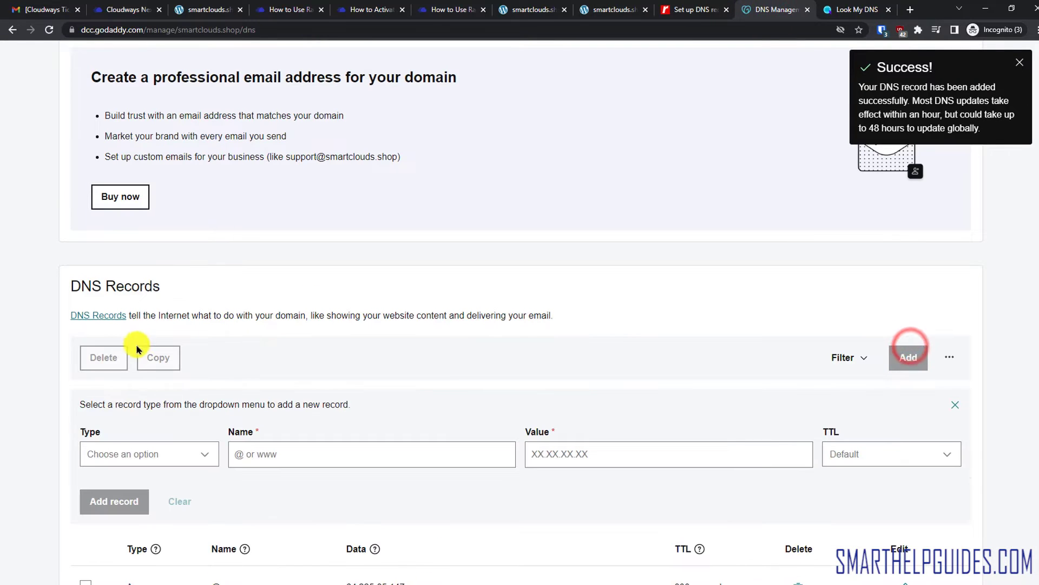
click(111, 450)
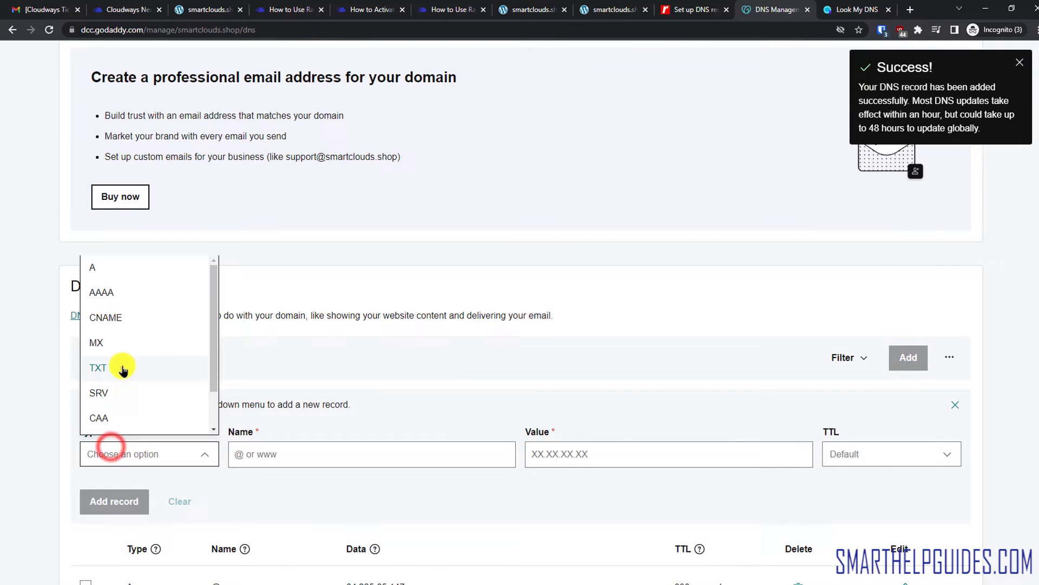
click(116, 340)
click(303, 453)
text(@)
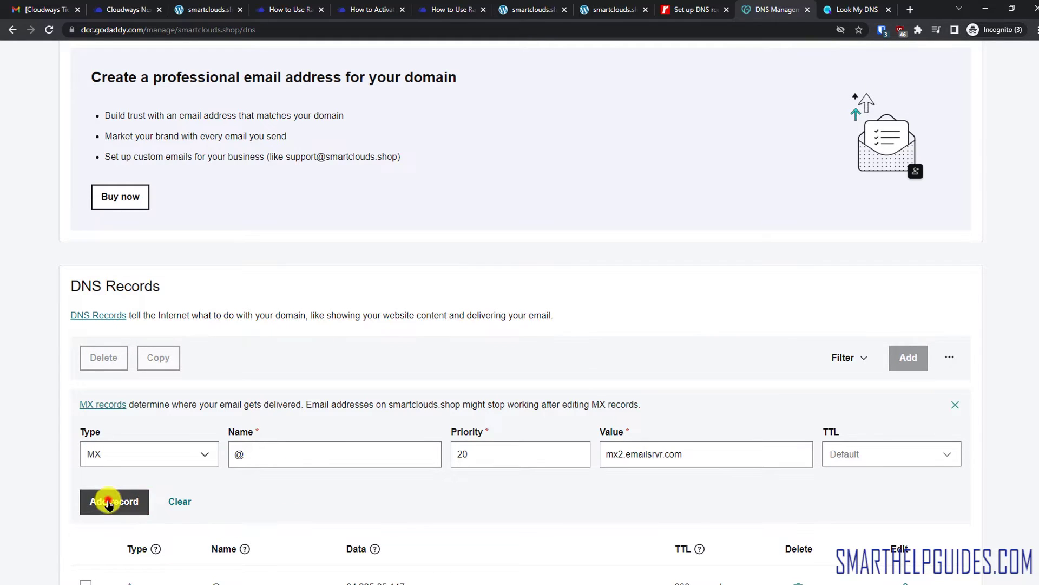
click(108, 499)
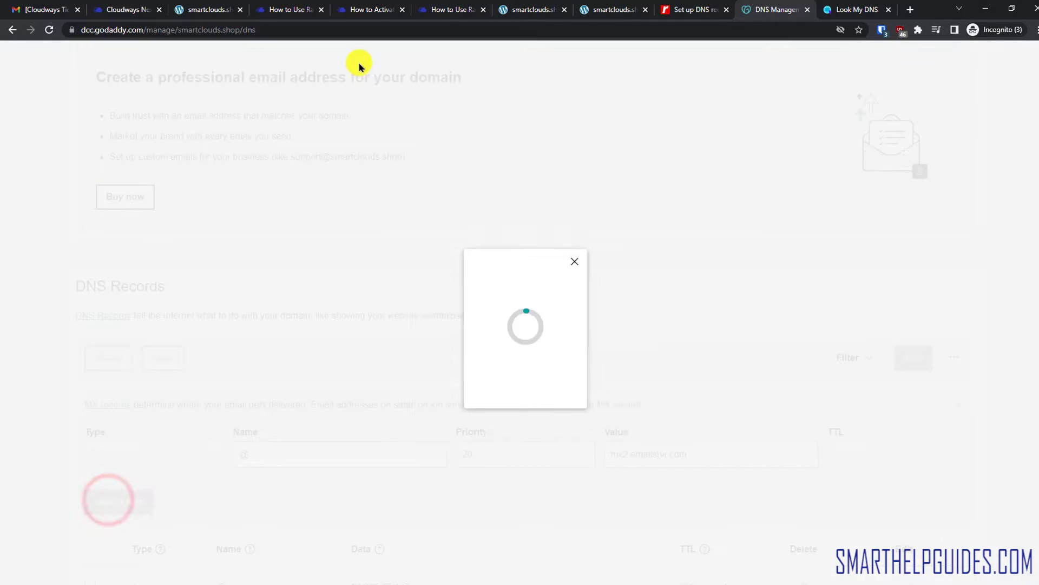
click(676, 7)
drag(575, 343, 416, 377)
key(ctrl+c)
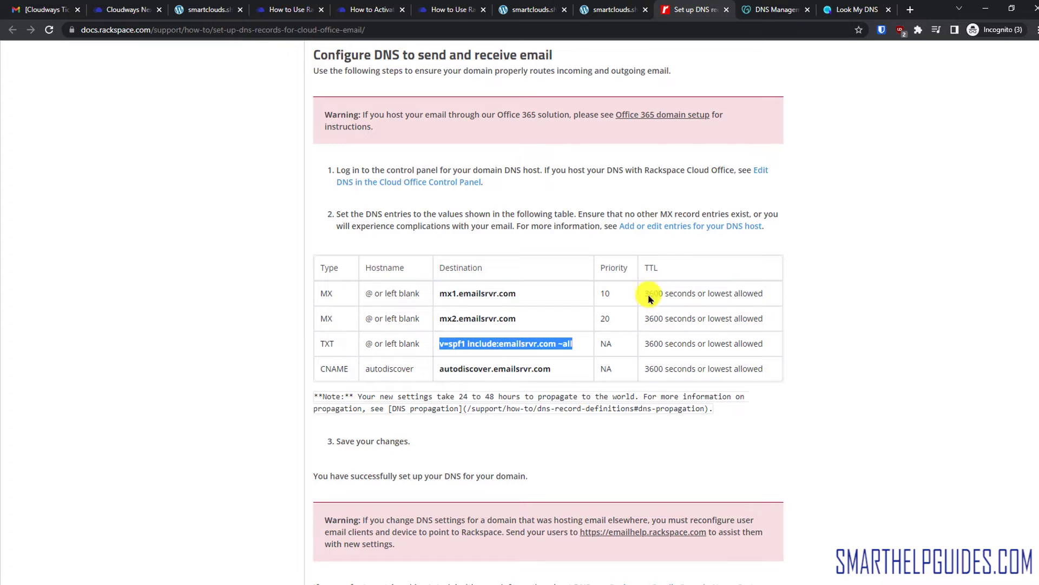
Step: Add a TXT record on @ with v=spf1 include:emailsrvr.com ~all, then copy the autodiscover target
click(776, 9)
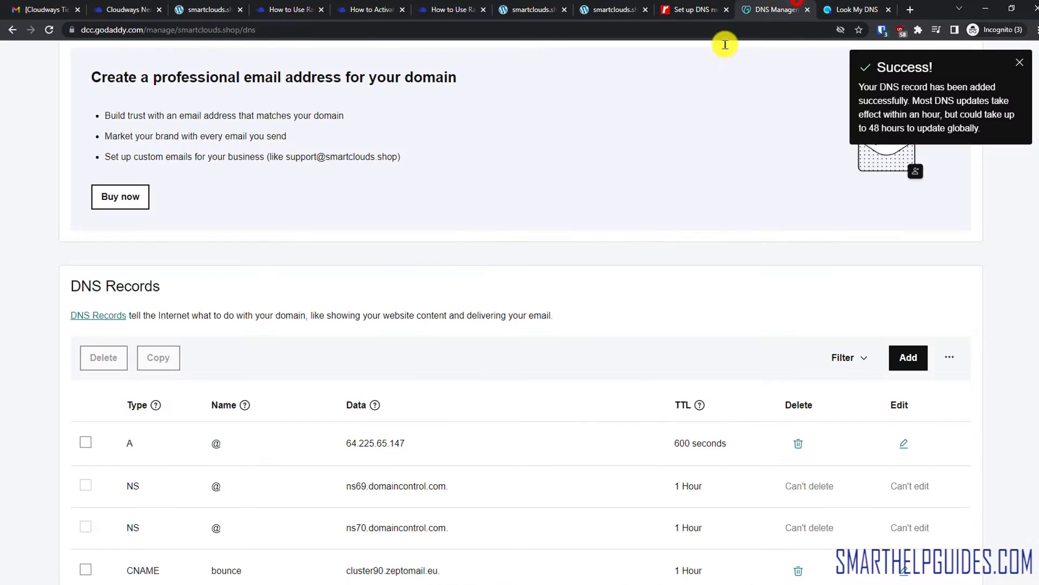
click(910, 351)
click(123, 454)
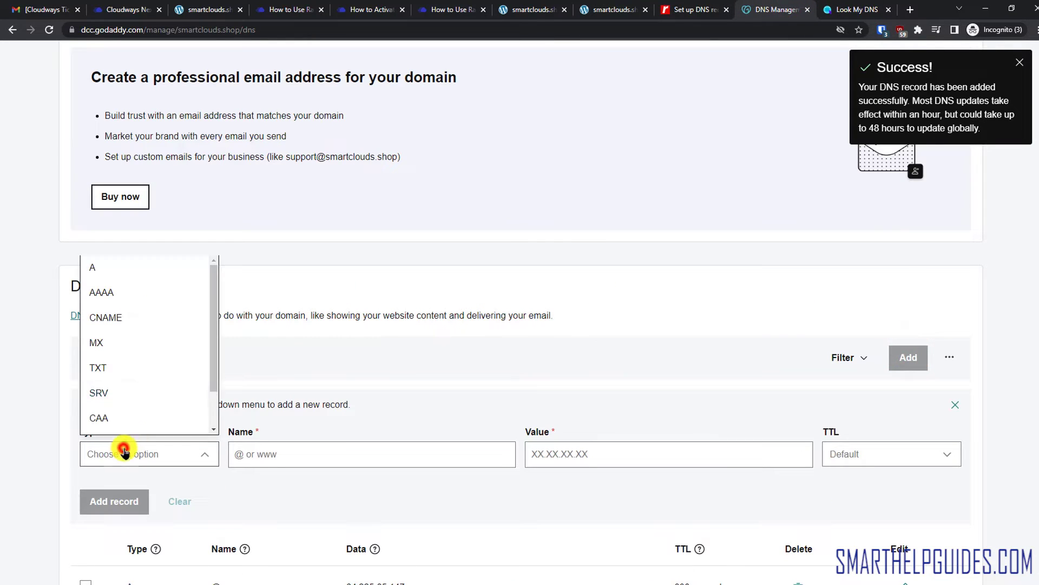
click(135, 370)
click(267, 459)
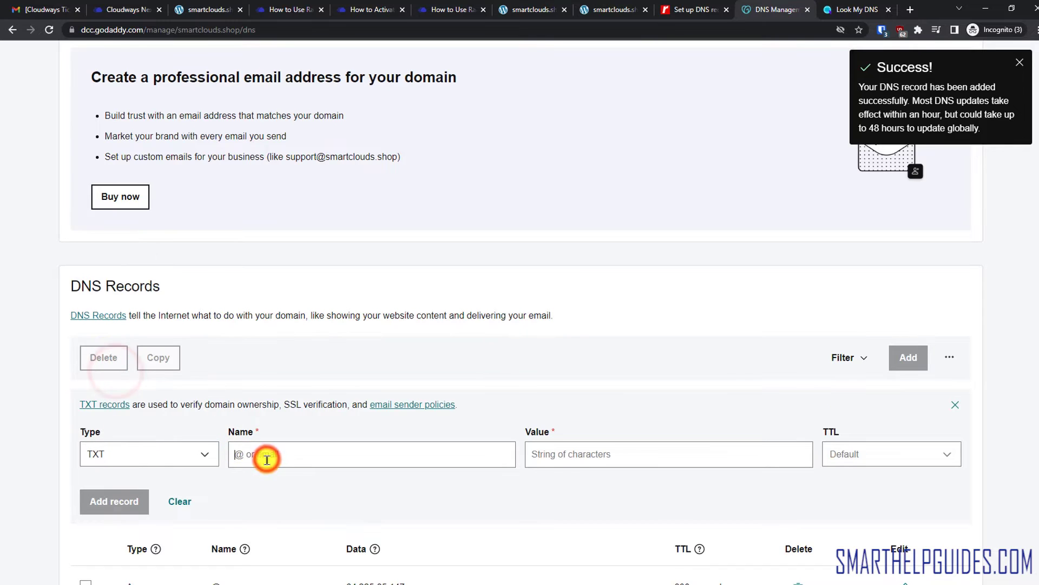
text(@)
key(Tab)
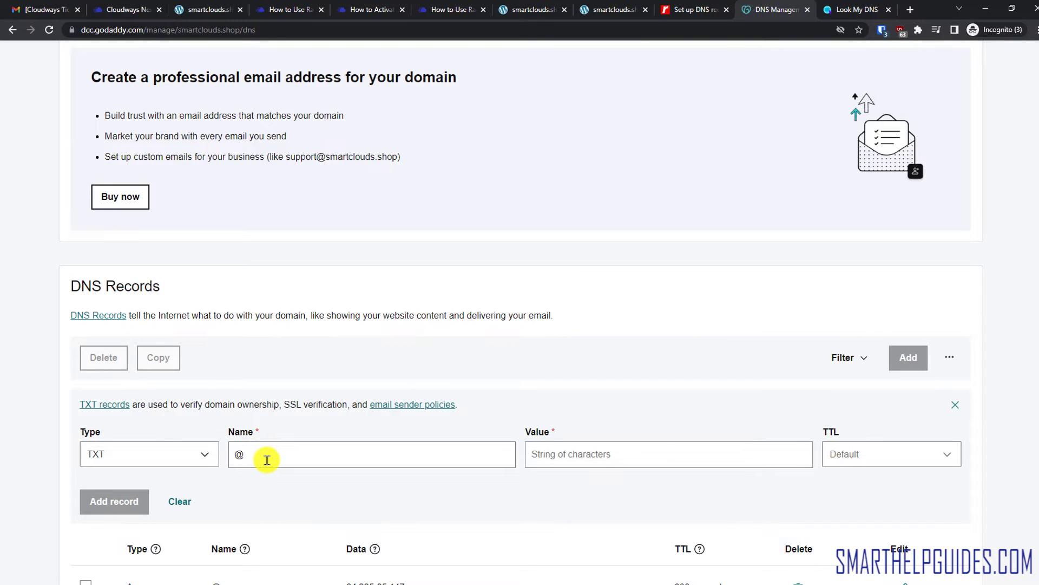
key(ctrl+v)
click(662, 5)
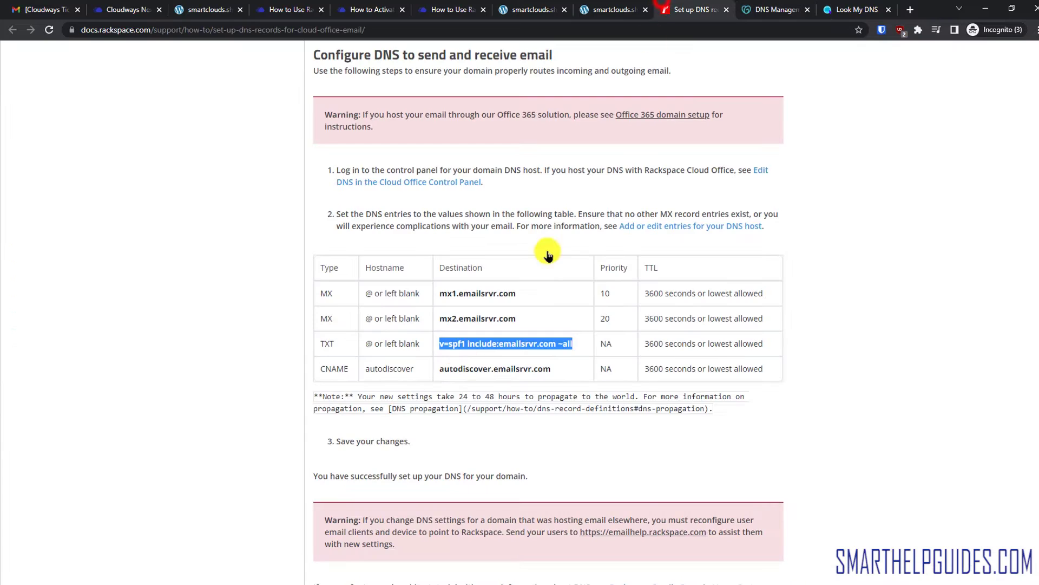
click(803, 5)
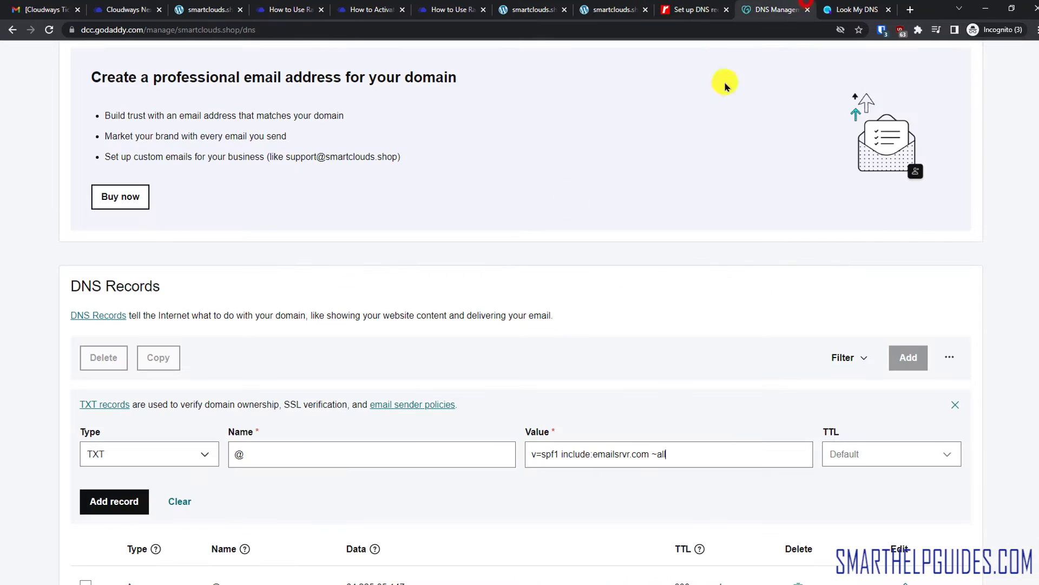
click(94, 501)
click(716, 6)
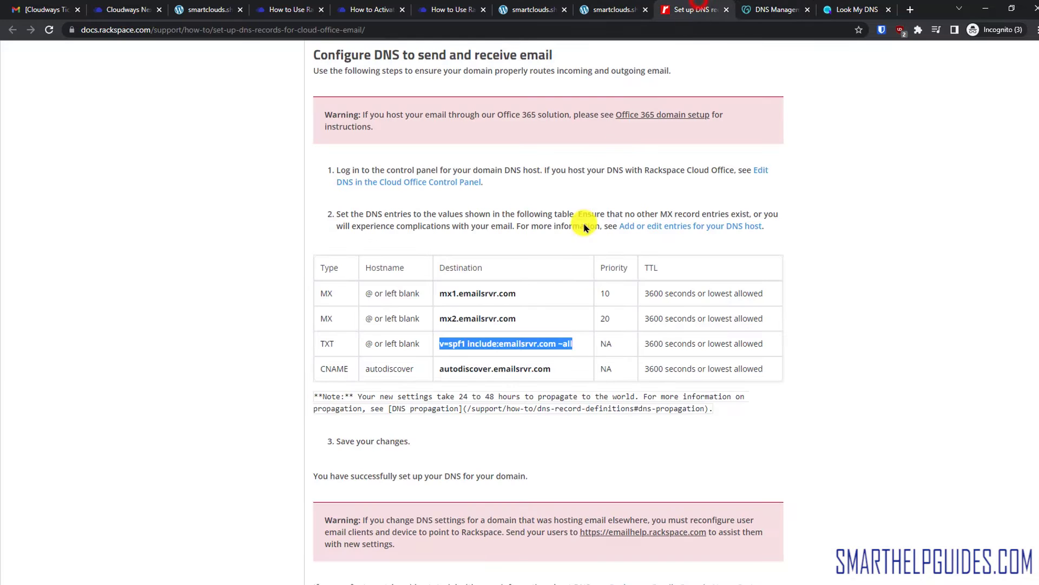
drag(554, 368, 430, 369)
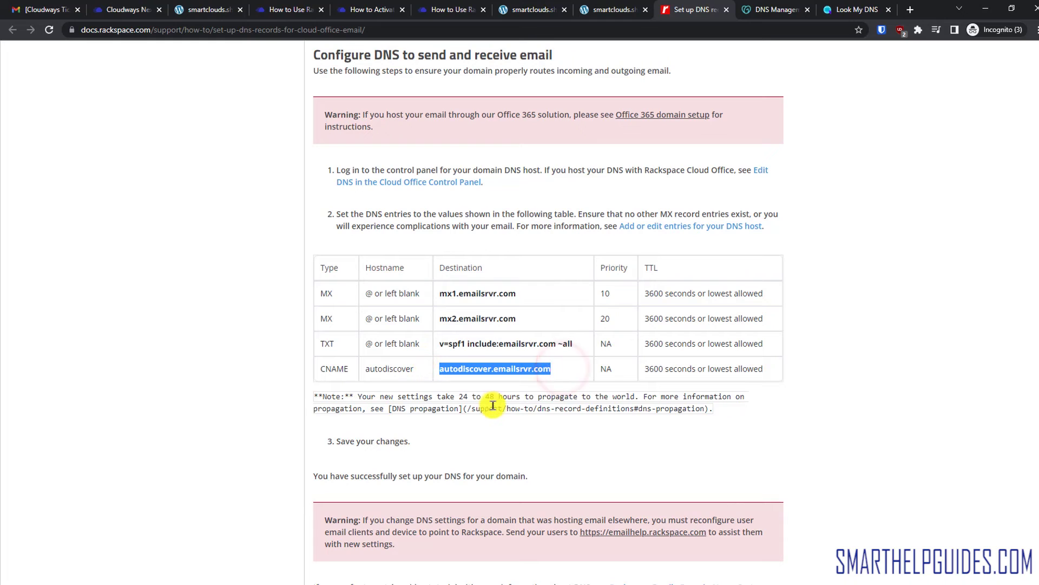
Step: Start a new CNAME record named autodiscover, copied from the Rackspace guide
click(773, 8)
click(902, 361)
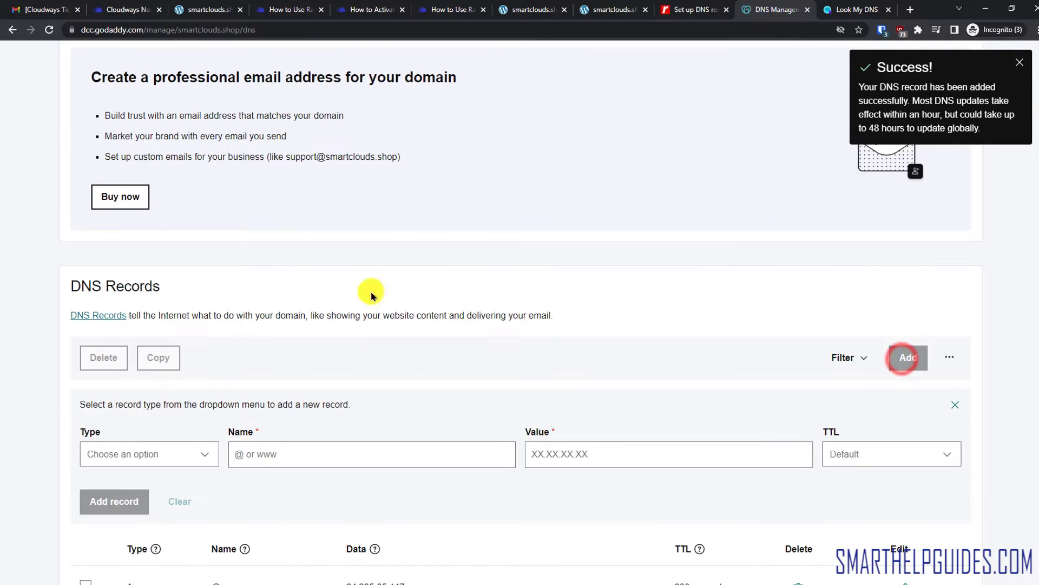
click(135, 454)
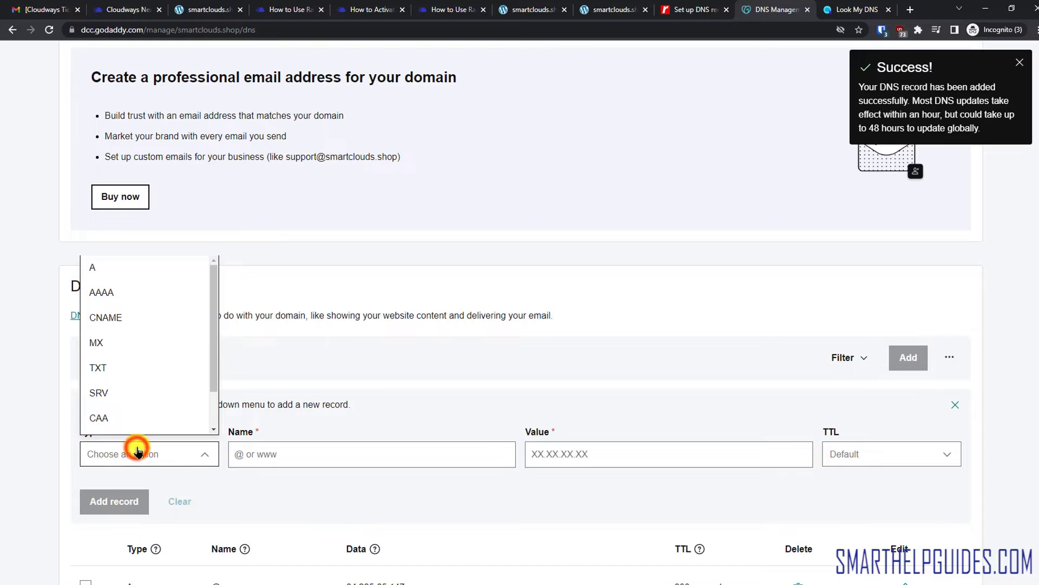
click(158, 318)
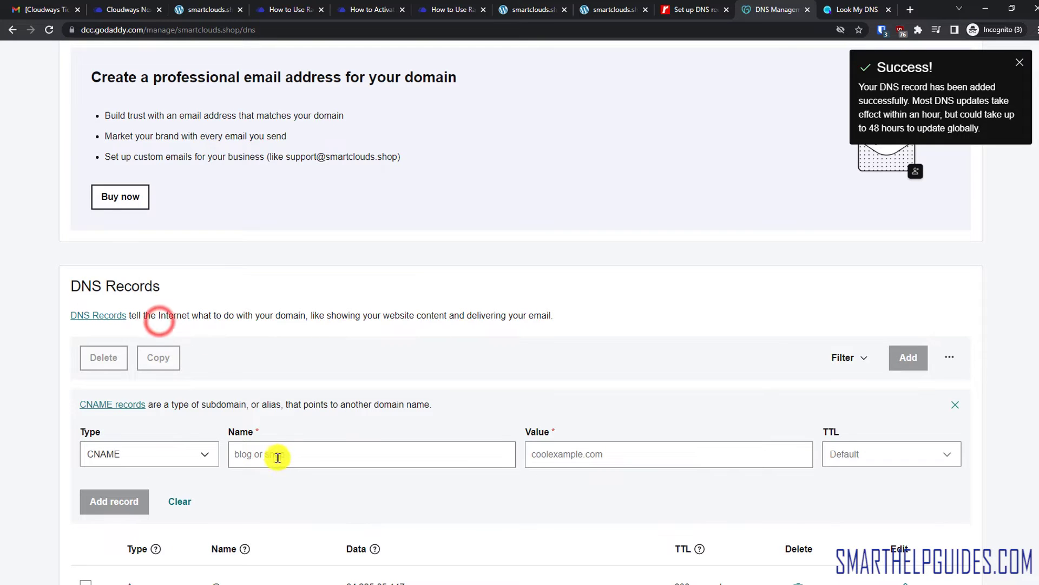
click(692, 6)
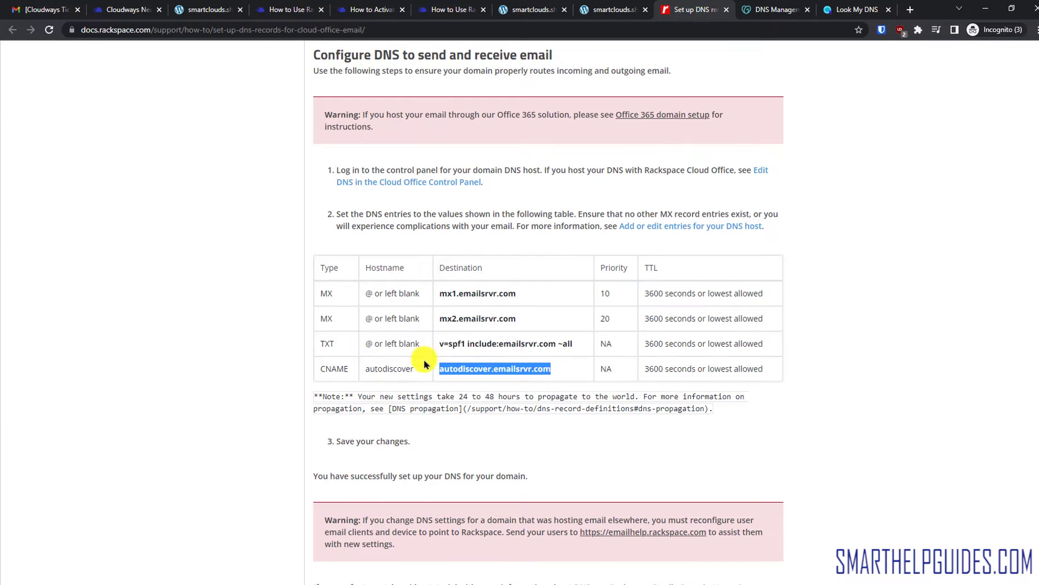
drag(416, 366, 353, 368)
key(ctrl+c)
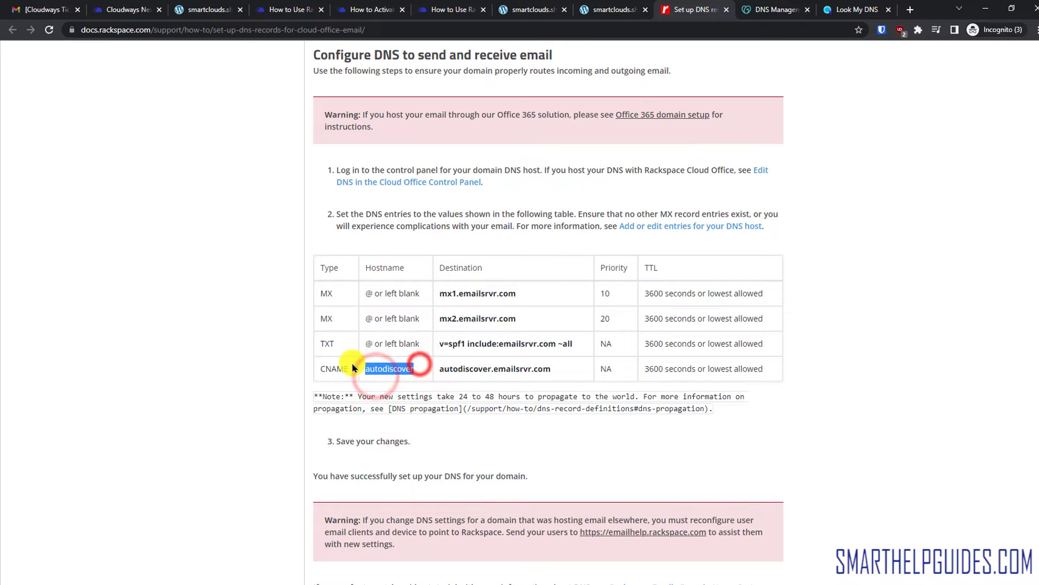
click(796, 7)
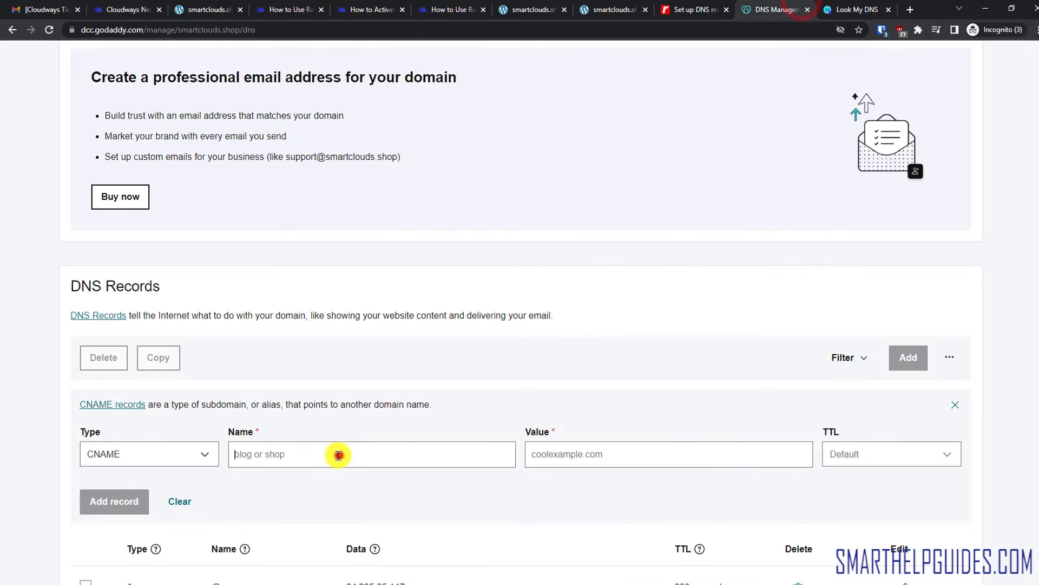
key(ctrl+v)
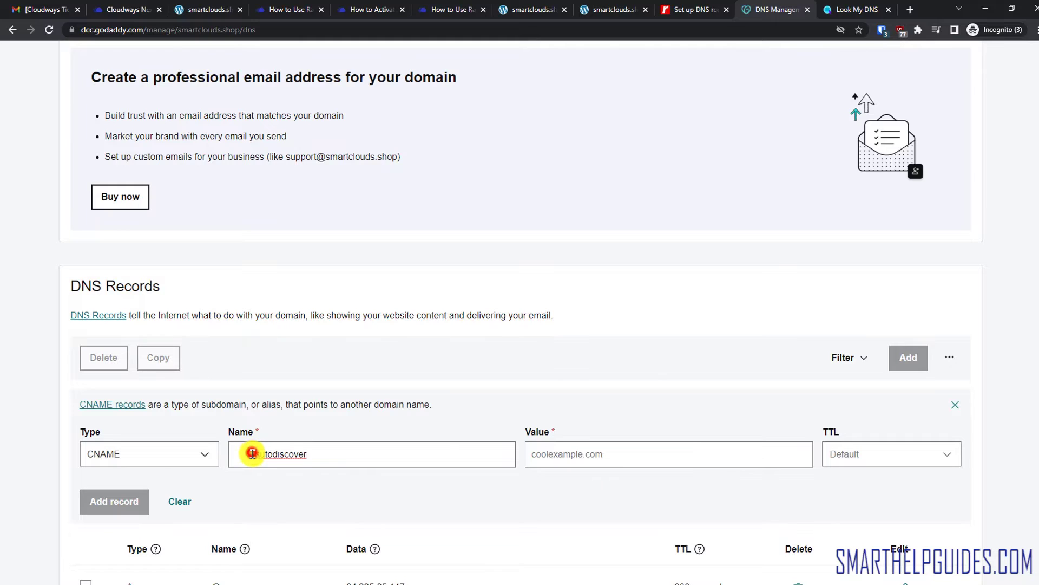
Step: Set the CNAME value to autodiscover.emailsrvr.com and save the record
click(709, 8)
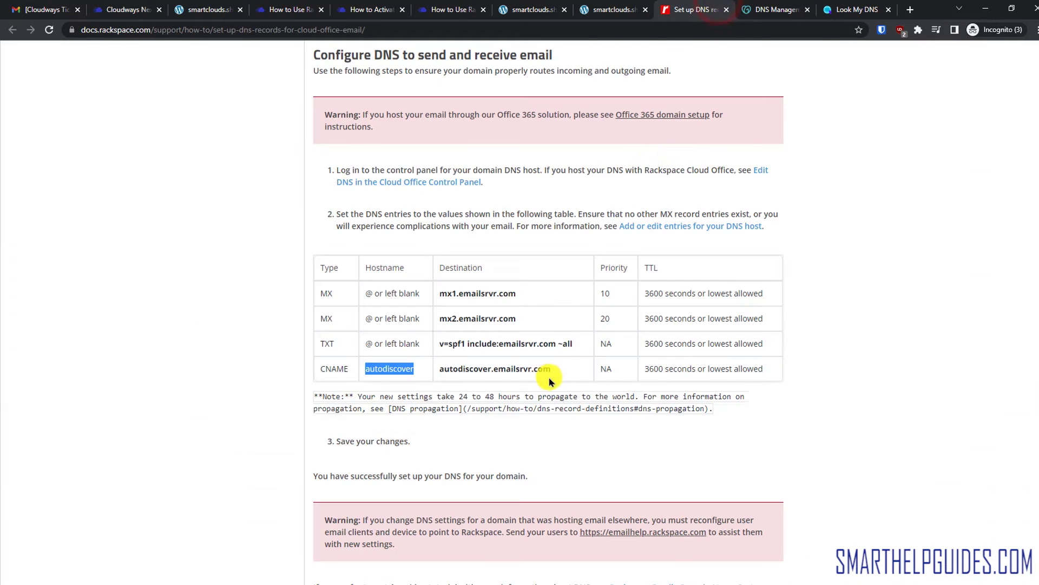
drag(553, 368, 439, 368)
key(ctrl+c)
click(779, 9)
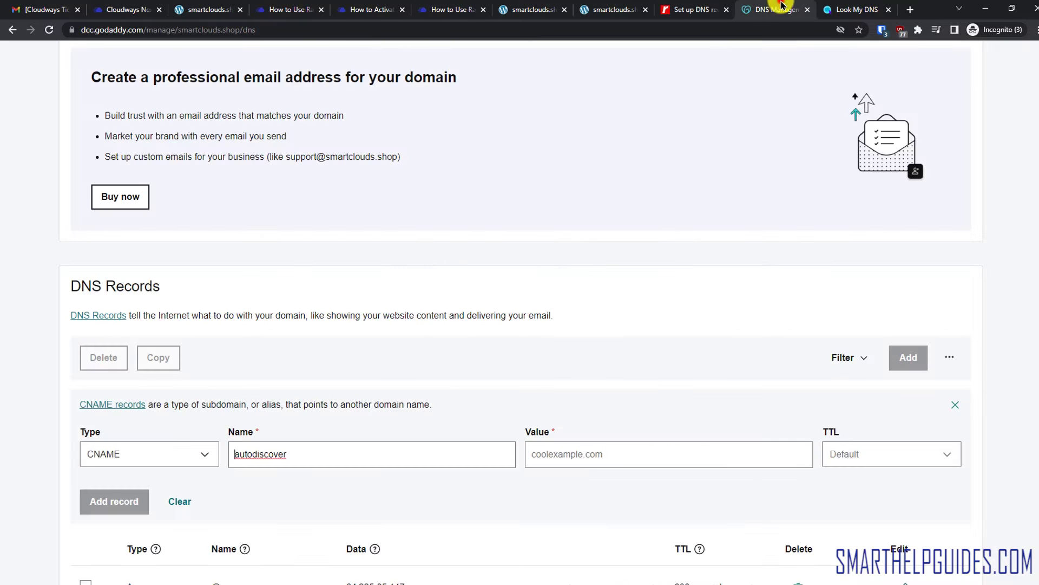
key(ctrl+v)
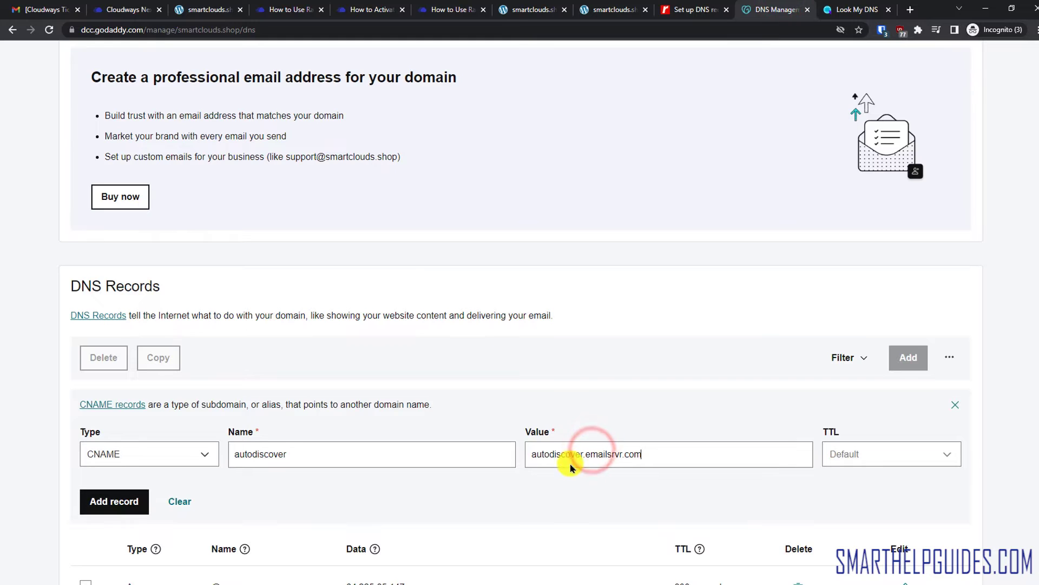
click(109, 499)
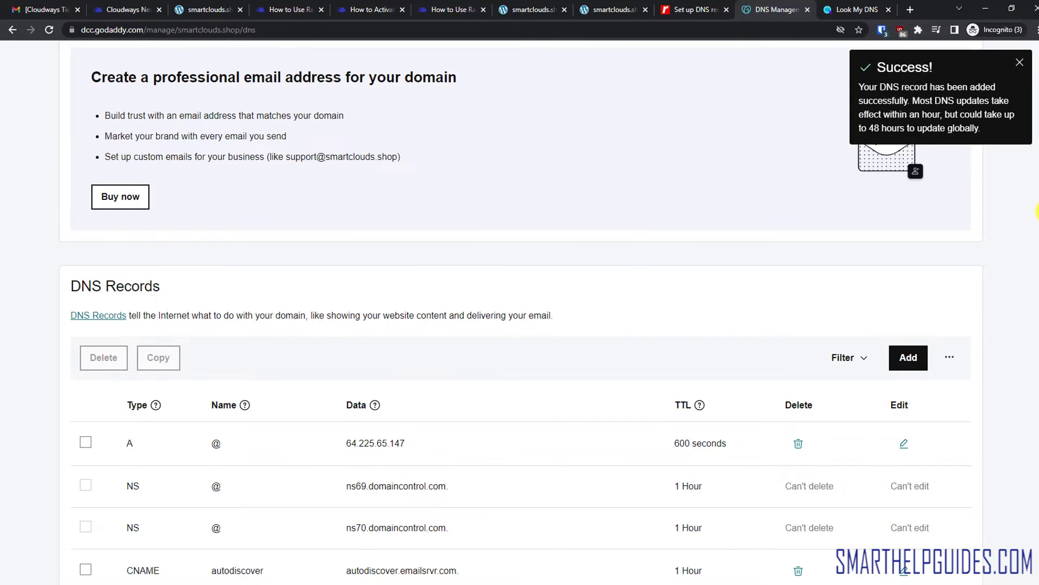
scroll(1037, 211, down, 7)
scroll(1035, 209, up, 10)
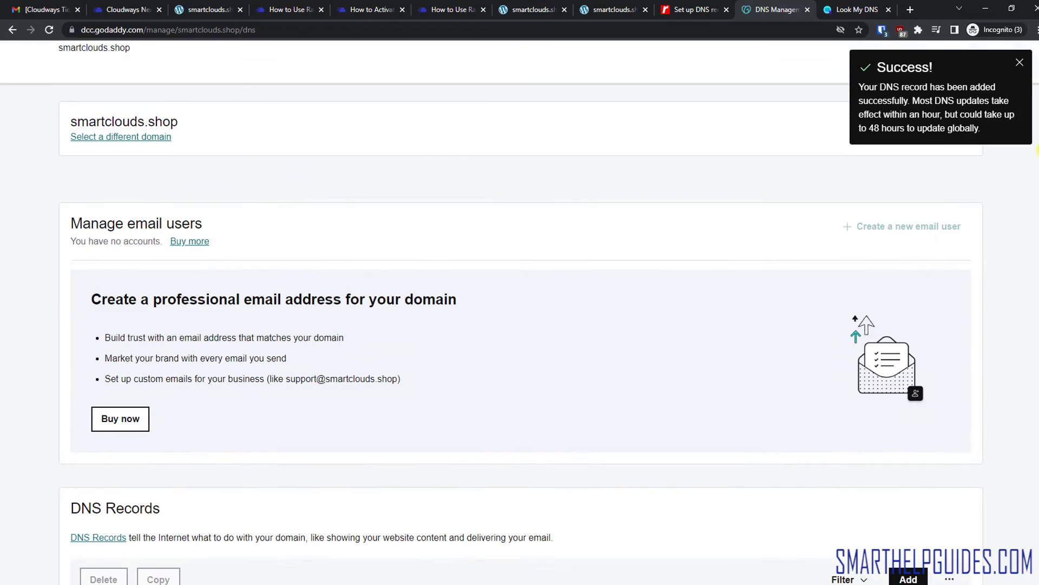
Step: Look up smartclouds.shop's MX records worldwide in Look My DNS
click(857, 9)
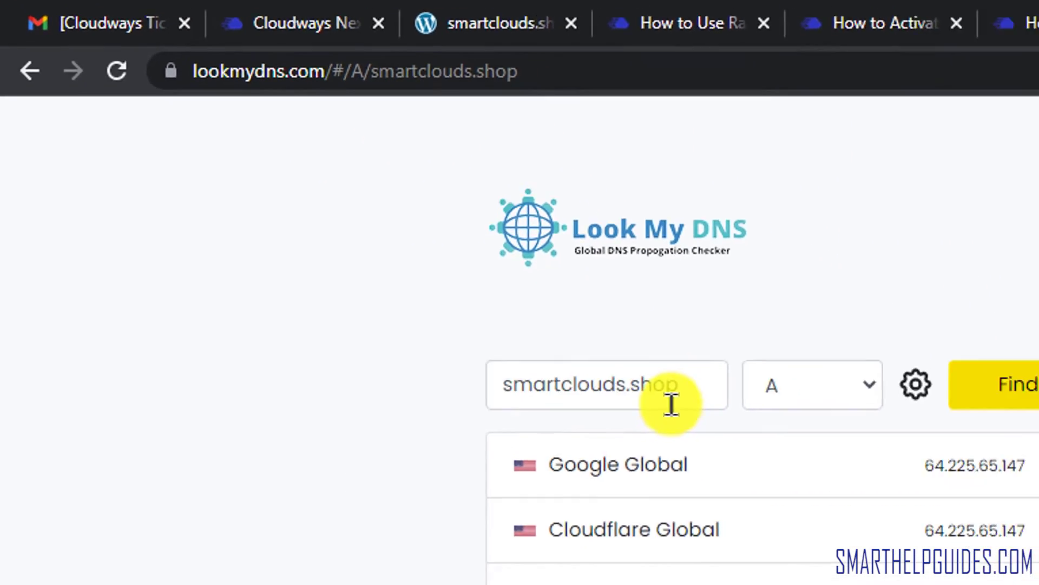
click(351, 201)
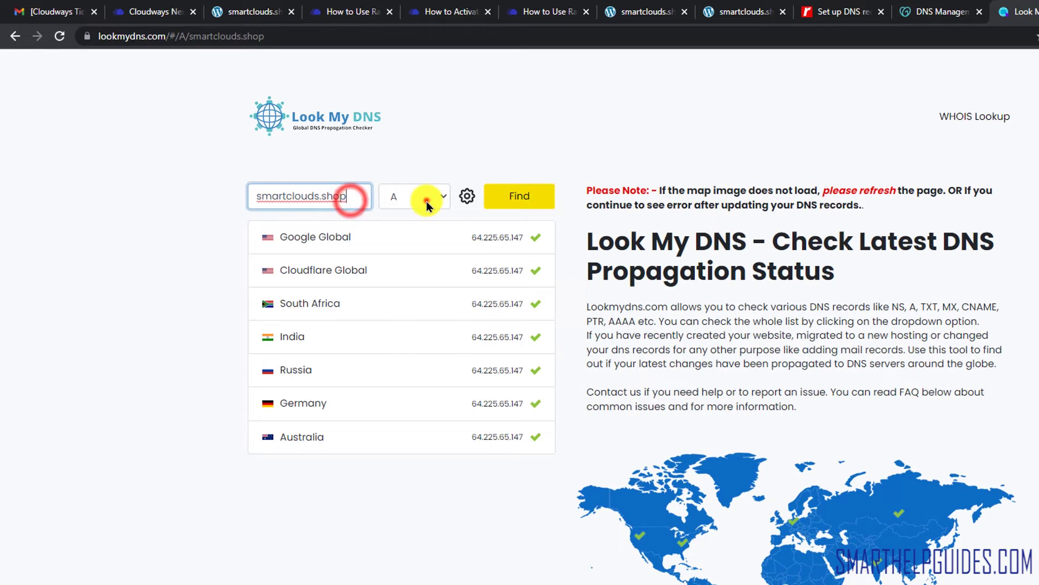
click(423, 198)
click(414, 231)
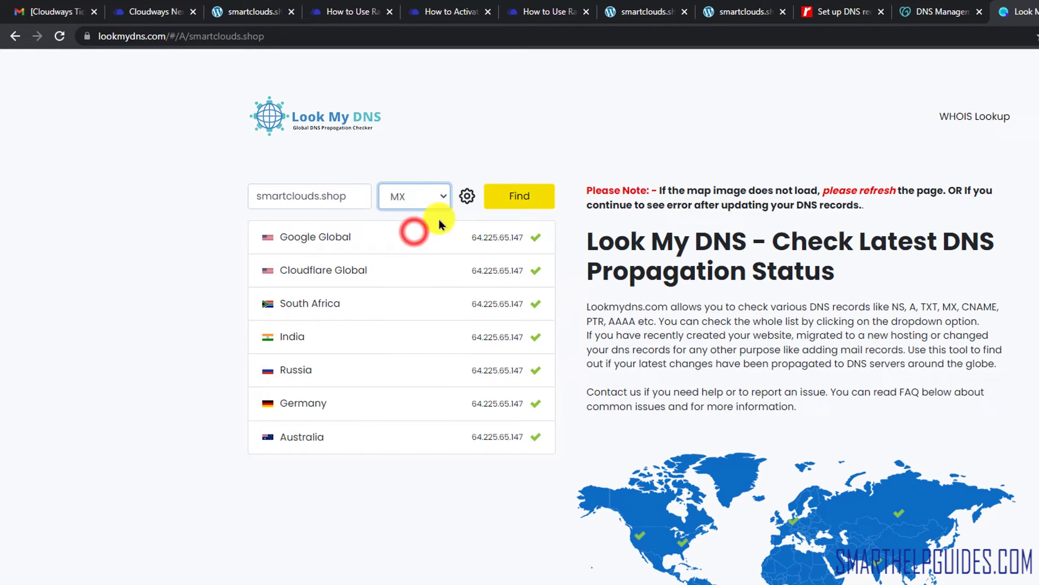
click(519, 196)
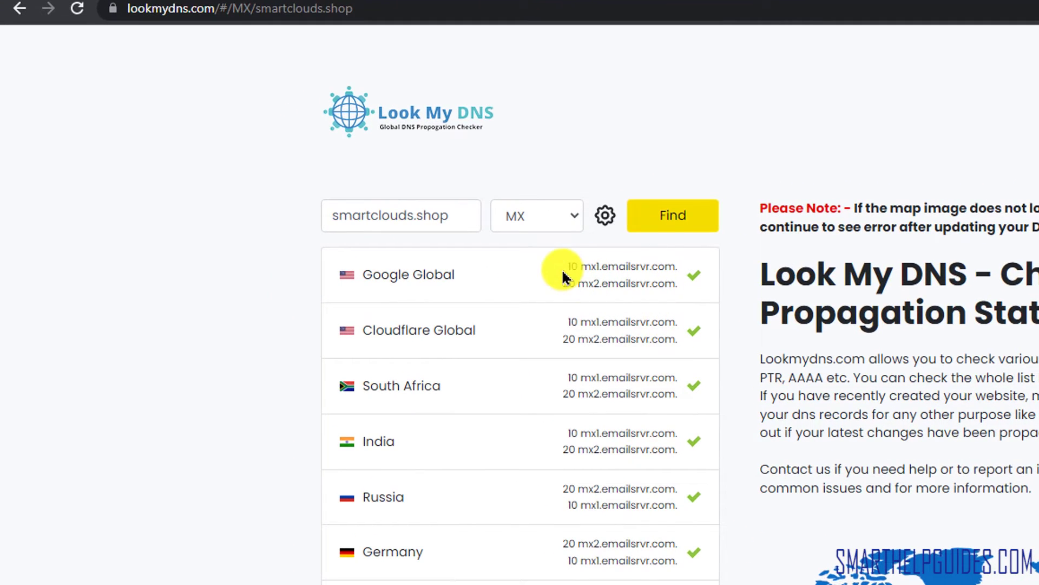
Step: Compare the priority 10 mx1.emailsrvr.com result against the Rackspace table
double_click(564, 267)
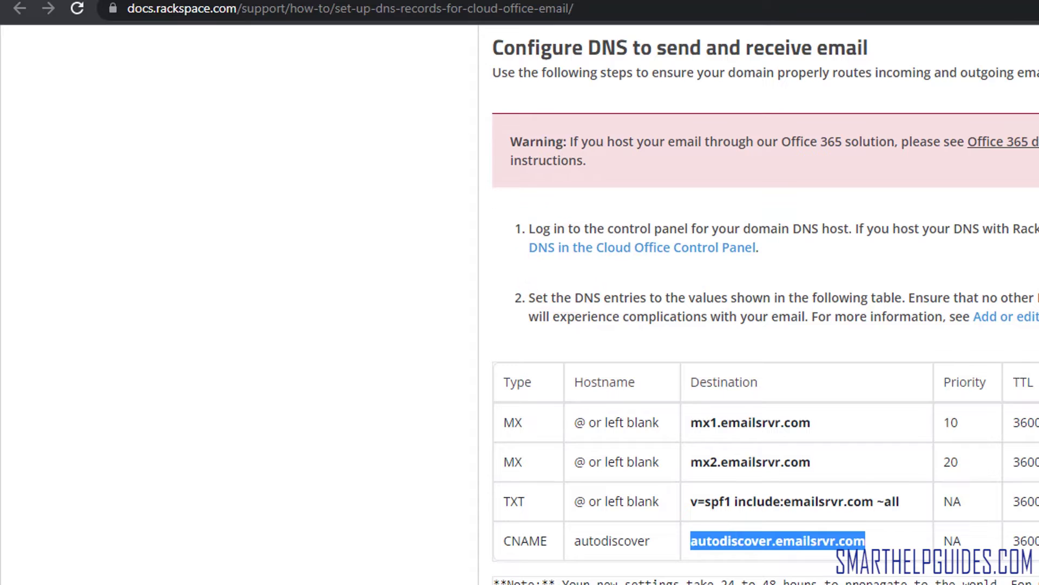
double_click(977, 428)
click(758, 451)
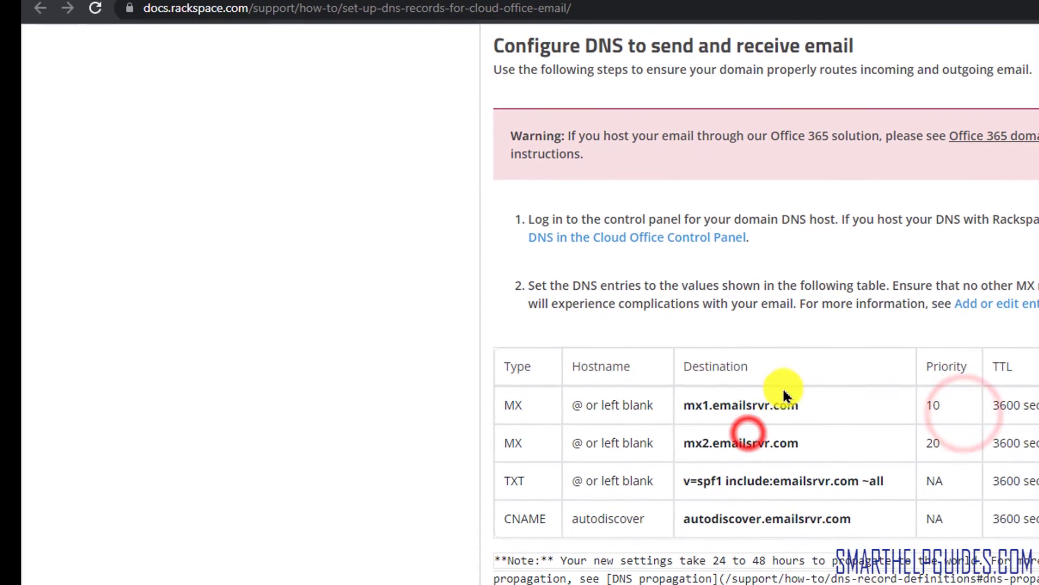
drag(798, 406, 650, 430)
click(777, 424)
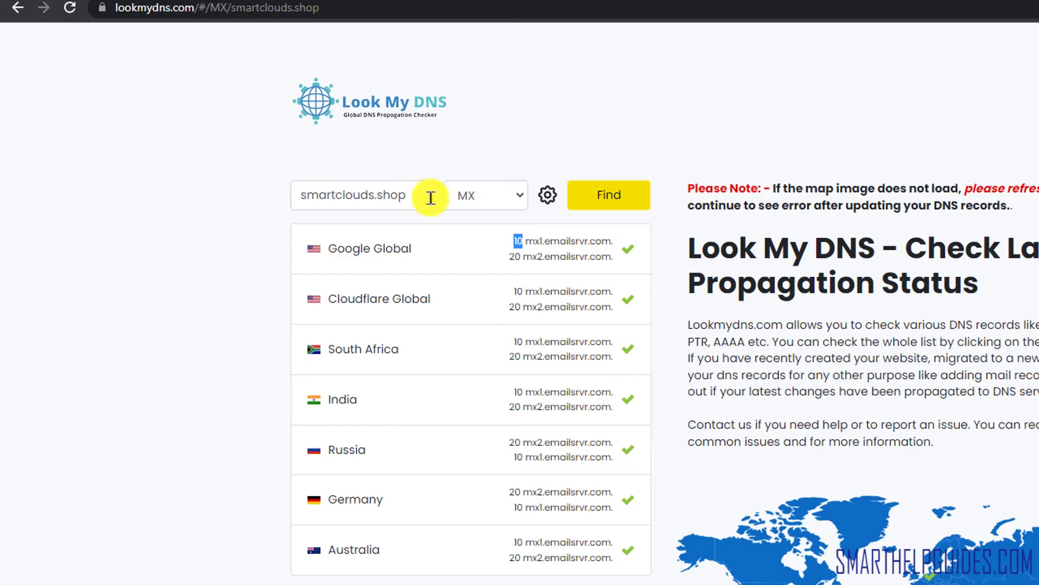
Step: Run a worldwide TXT record lookup for smartclouds.shop
click(464, 196)
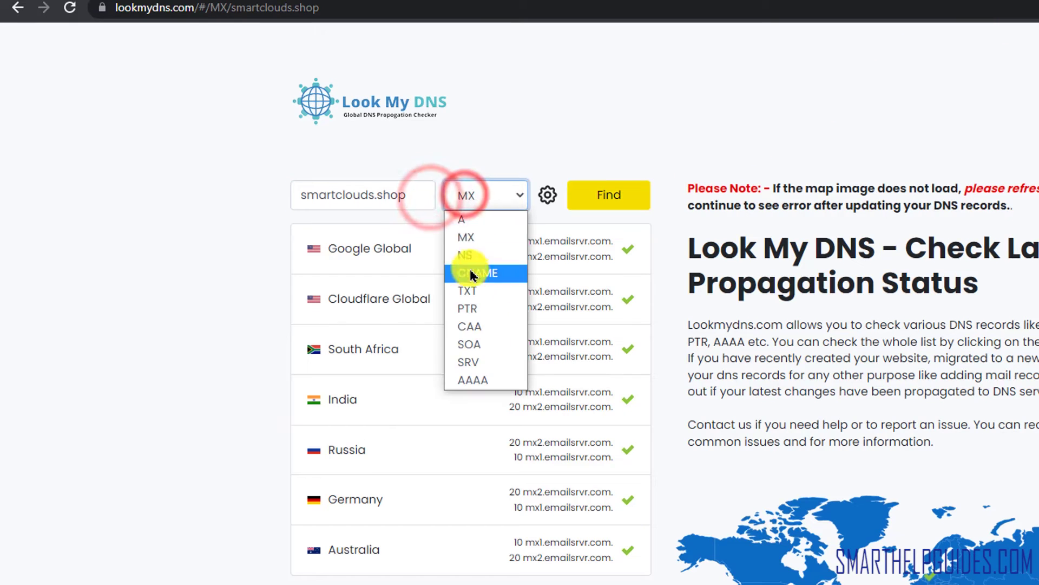
click(487, 289)
click(605, 194)
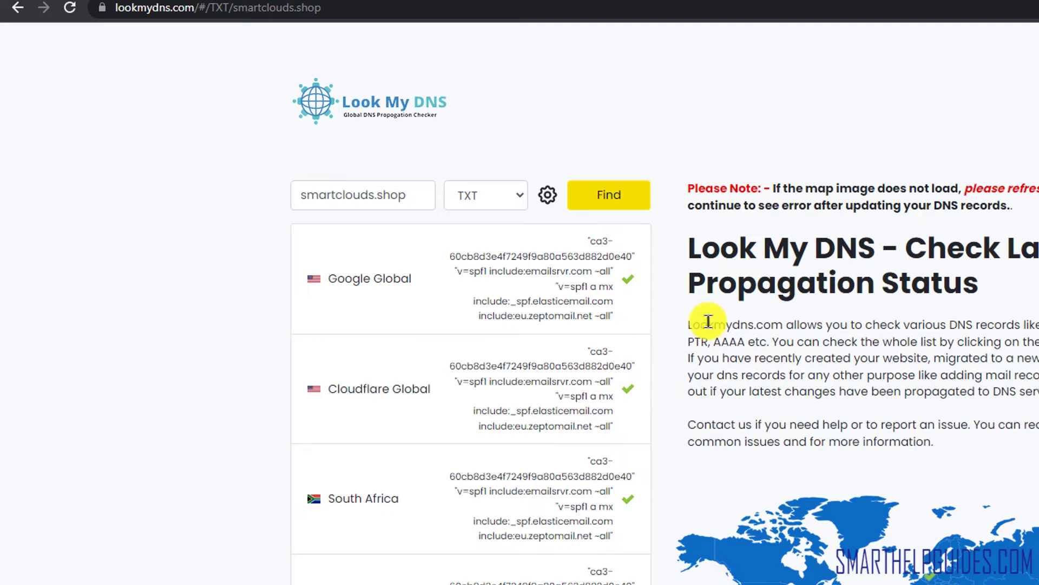
Step: Check the TXT value v=spf1 include:emailsrvr.com ~all and copy the autodiscover hostname
triple_click(616, 386)
click(514, 380)
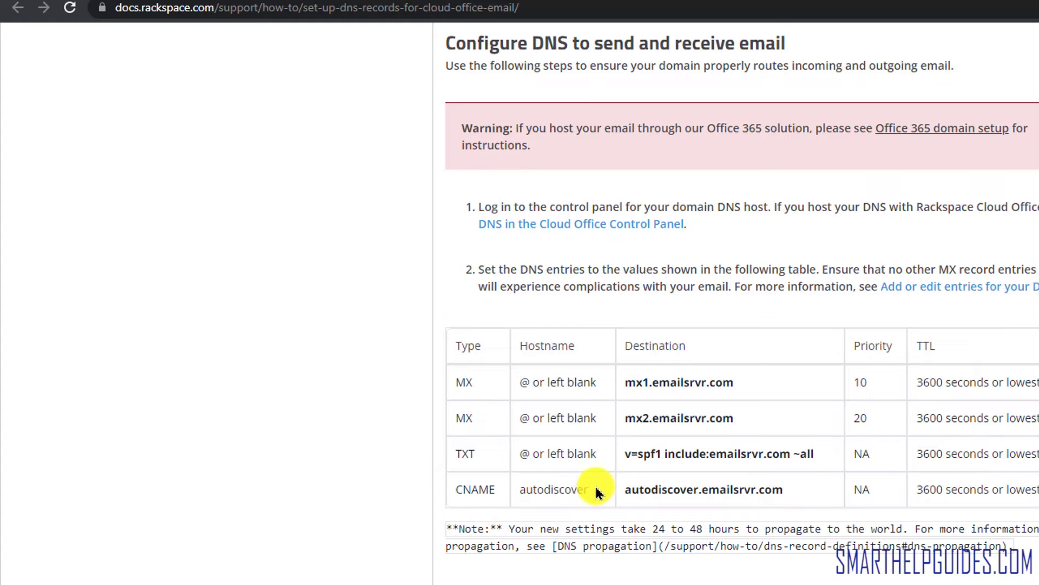
drag(596, 489, 518, 500)
key(ctrl+c)
Step: Look up the autodiscover.smartclouds.shop CNAME, confirming it points to autodiscover.emailsrvr.com everywhere
key(ctrl+Tab)
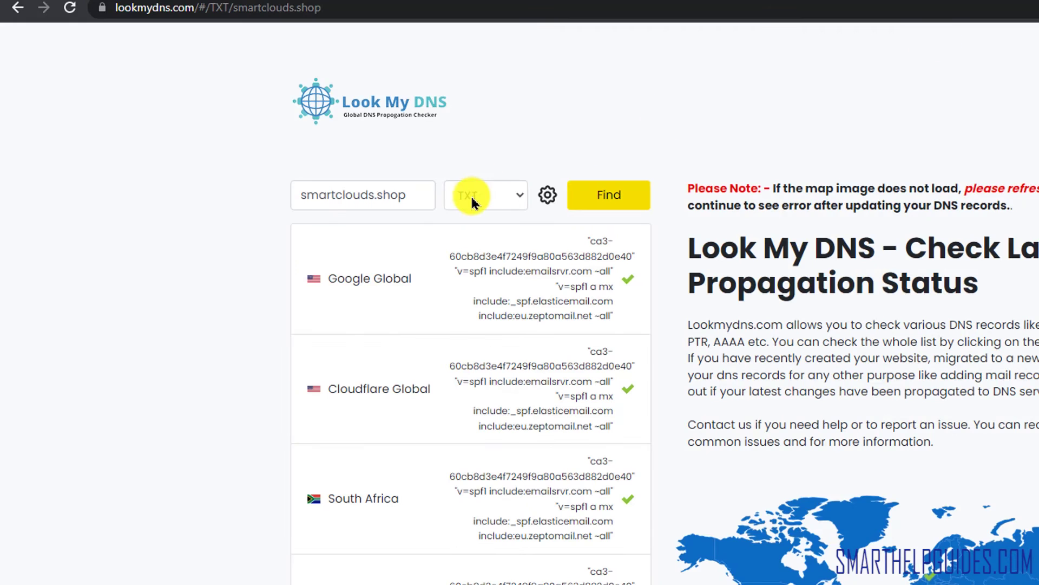
click(300, 193)
key(ctrl+v)
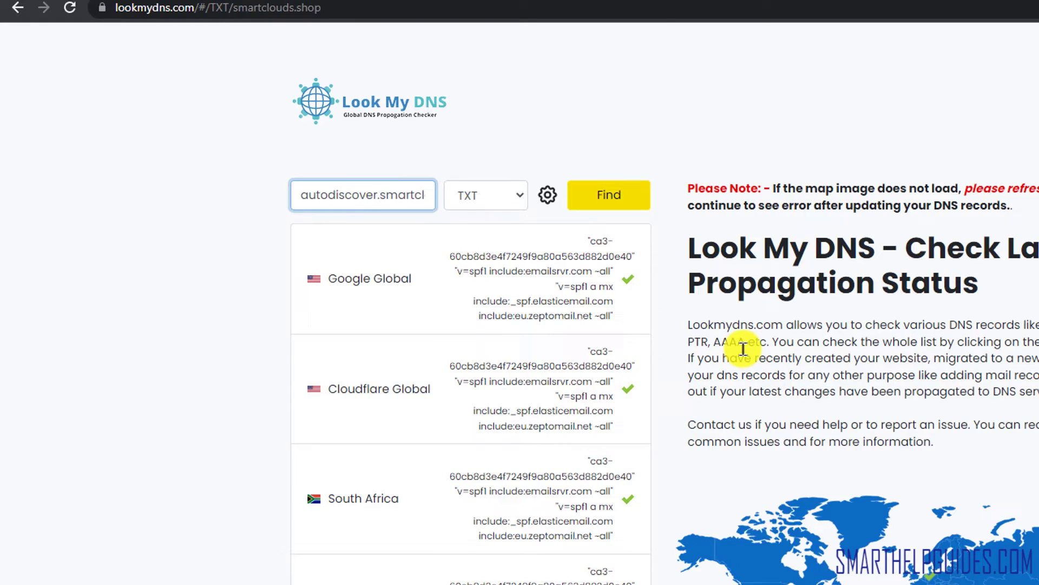
click(506, 190)
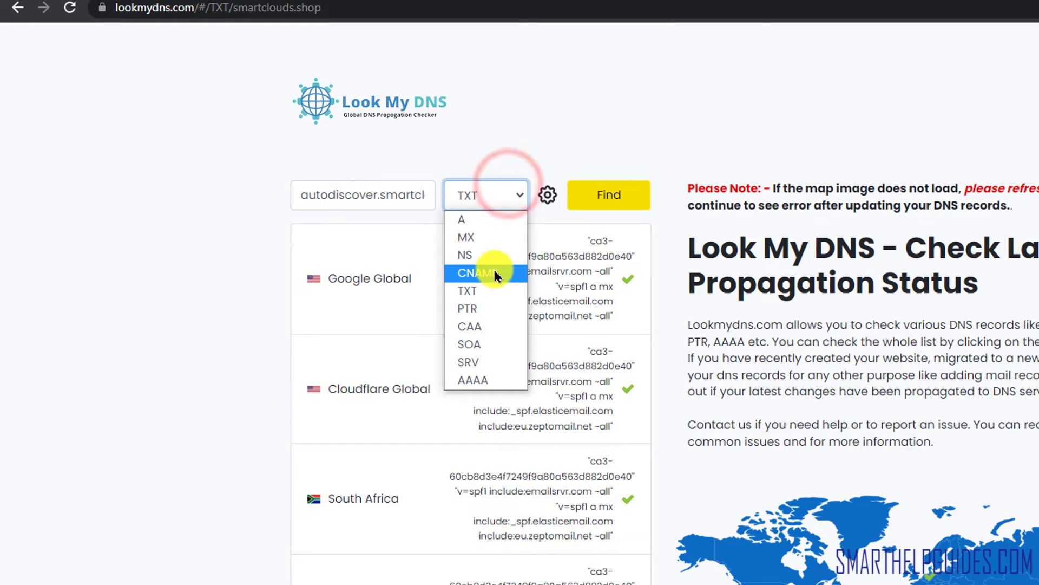
click(494, 274)
click(626, 196)
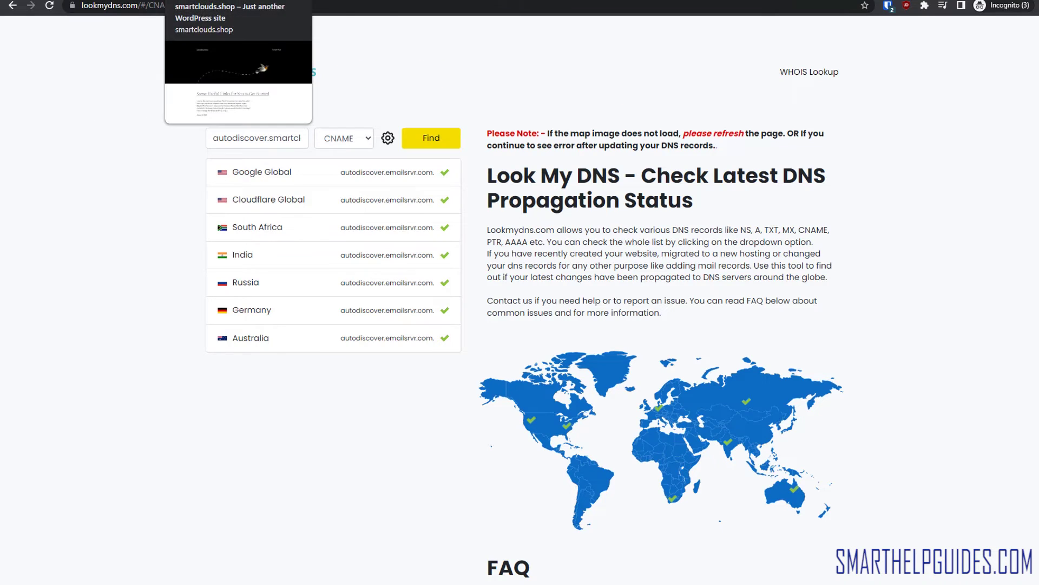
key(ctrl+Tab)
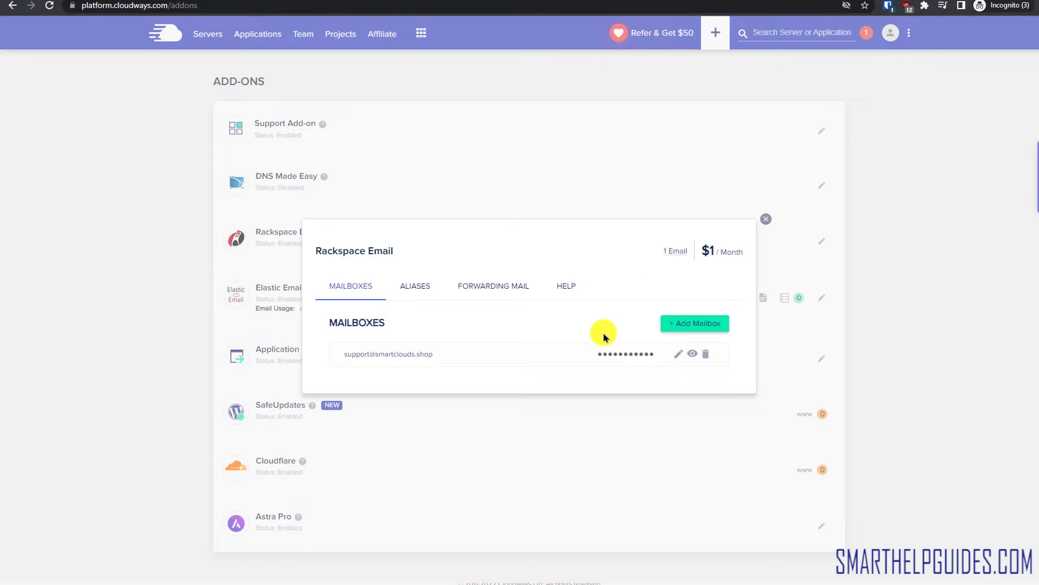
Step: Open Webmail online access from the Rackspace Email add-on's HELP answers
click(577, 287)
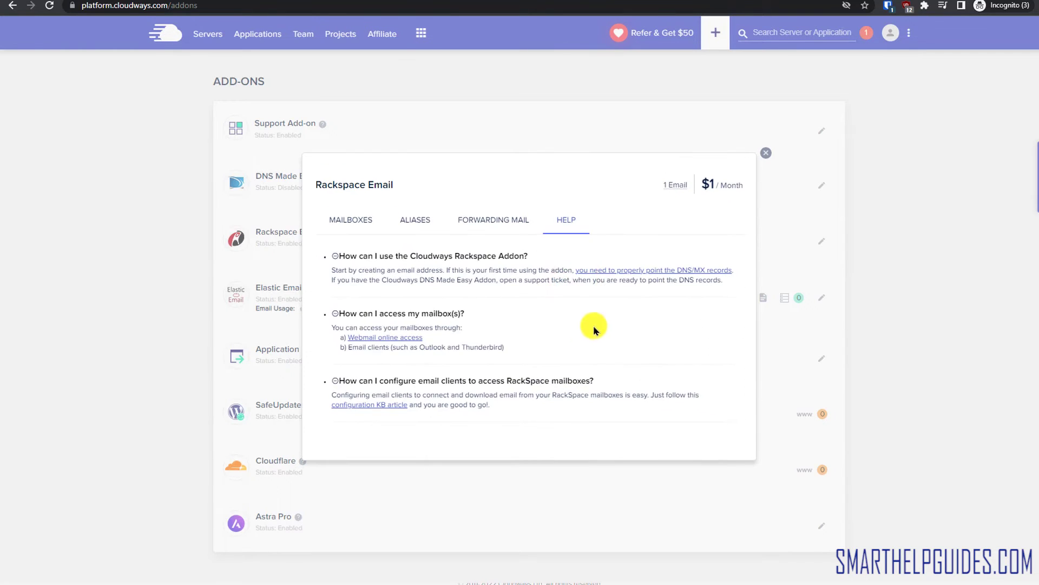
click(397, 338)
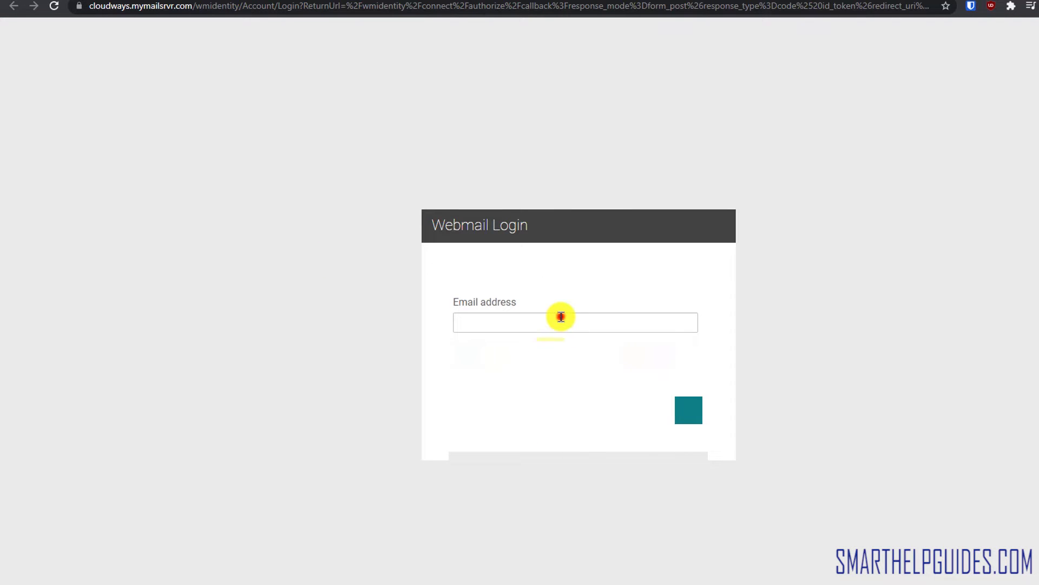
Step: Log in with the mailbox address and password, skipping password recovery setup
click(558, 317)
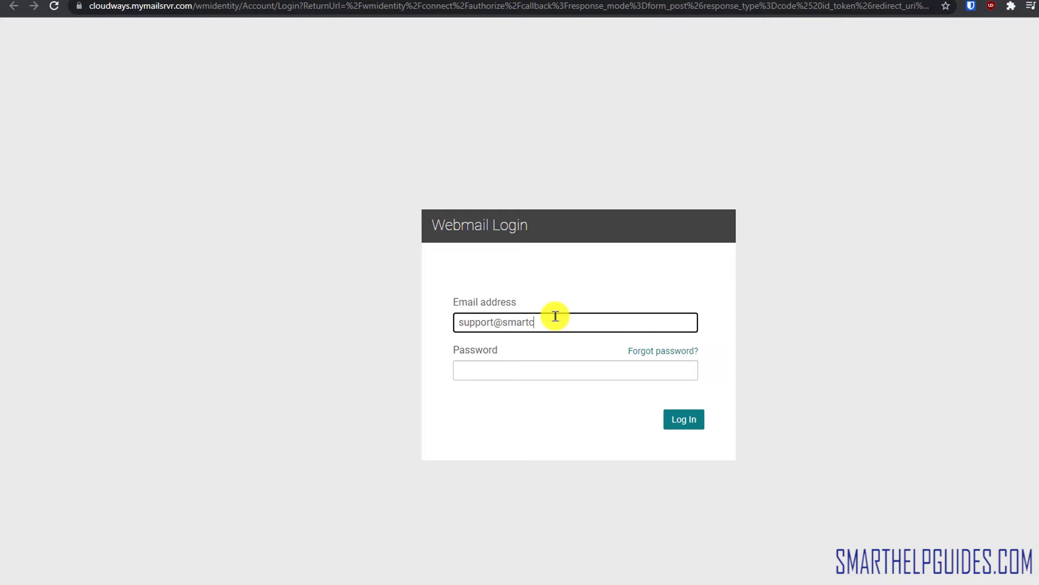
key(Tab)
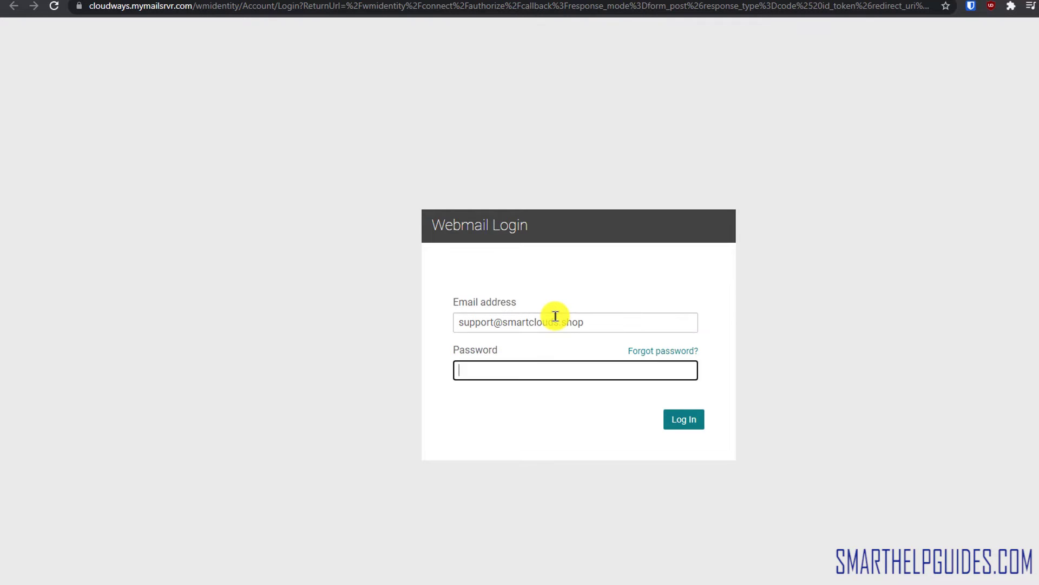
click(683, 422)
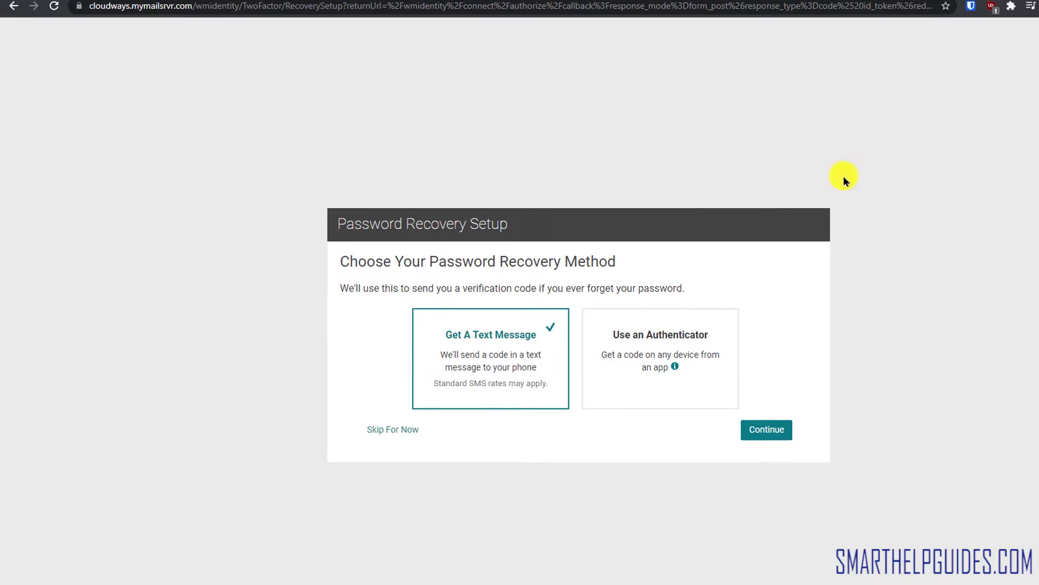
click(389, 430)
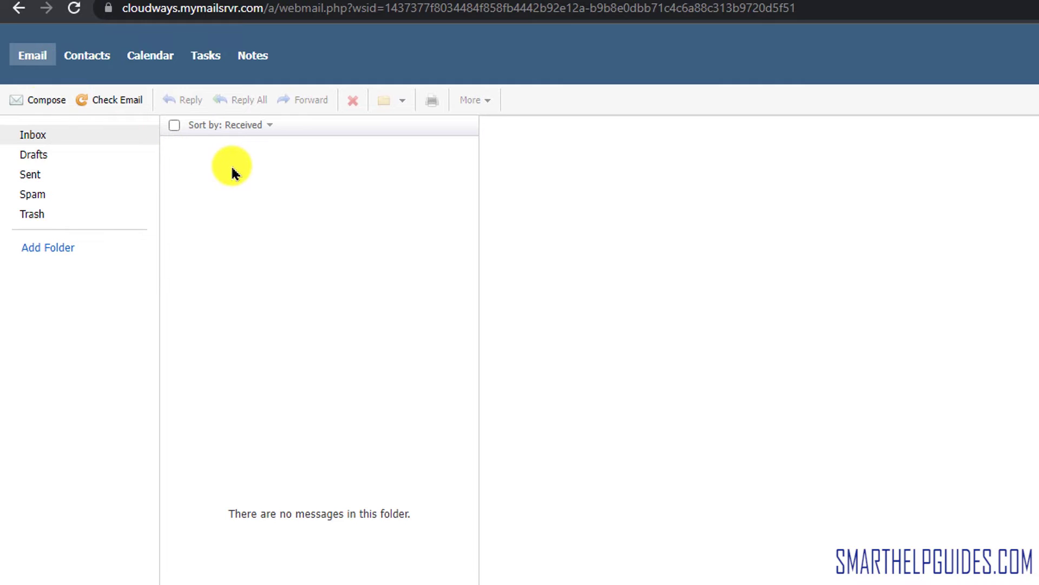
Step: Send a 'Test' email to the Gmail address, then open it in the Sent folder
click(38, 100)
click(721, 254)
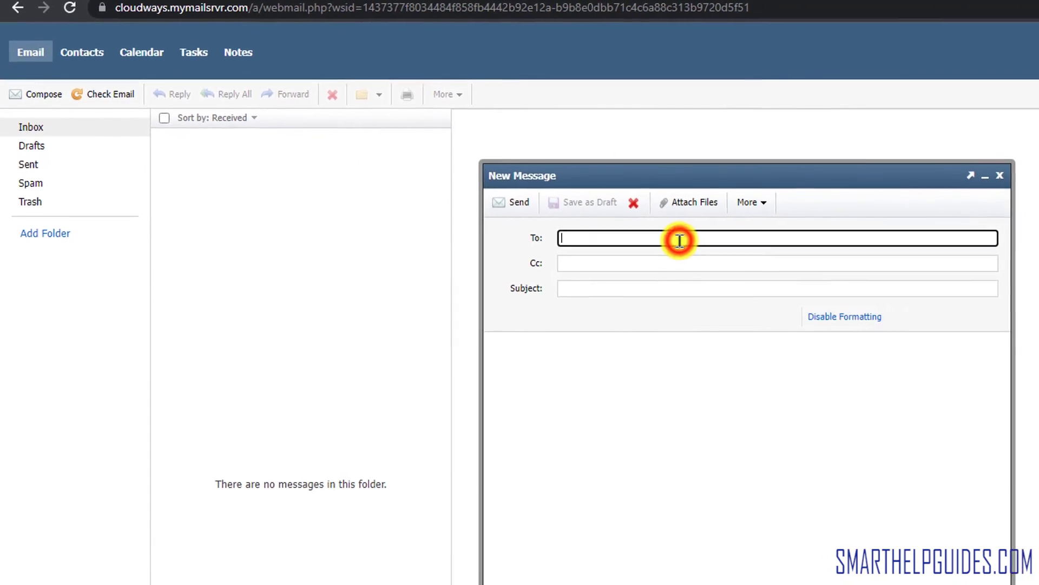
text(t)
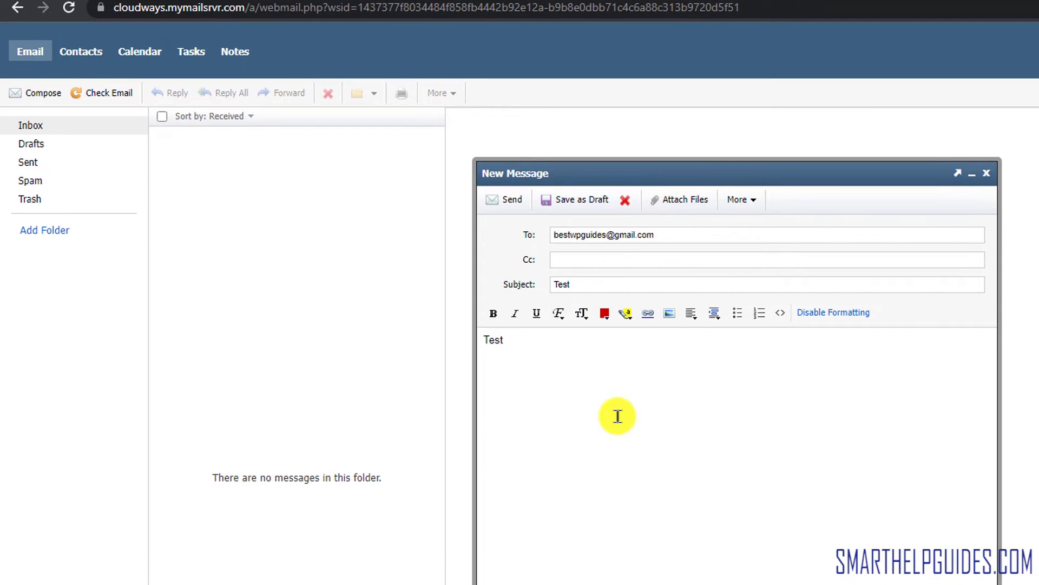
click(512, 199)
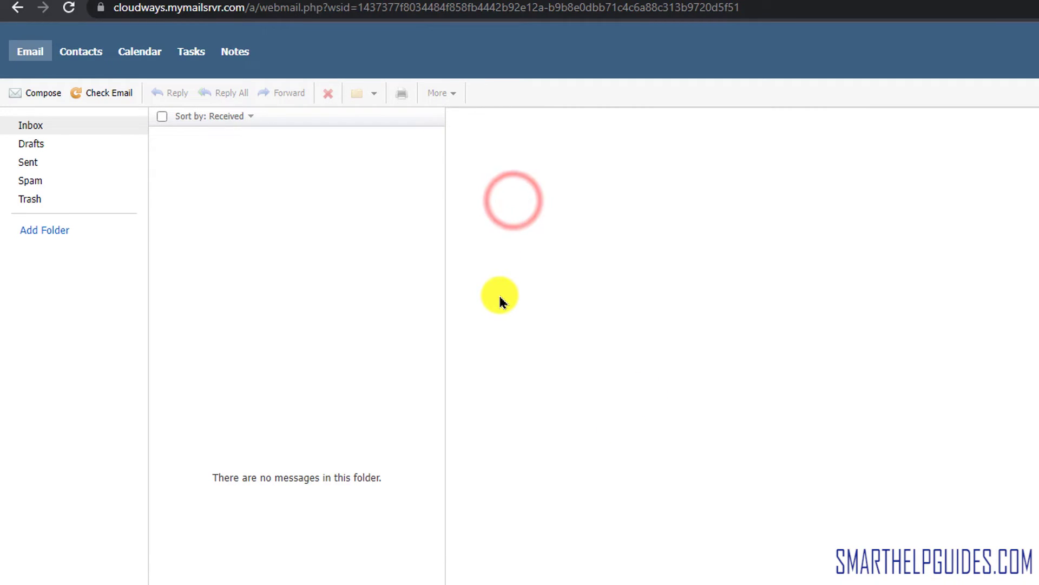
click(33, 165)
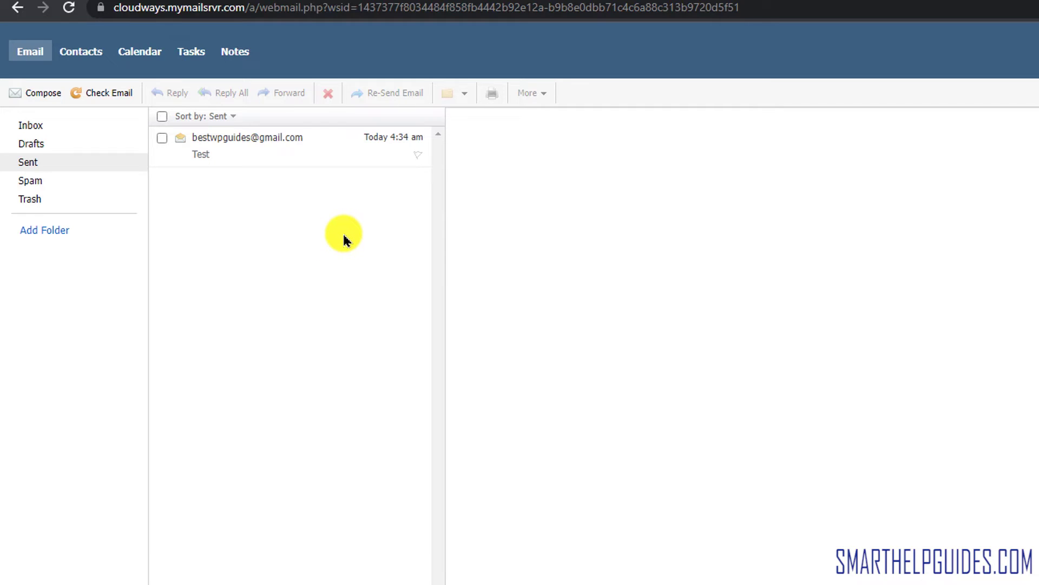
click(234, 145)
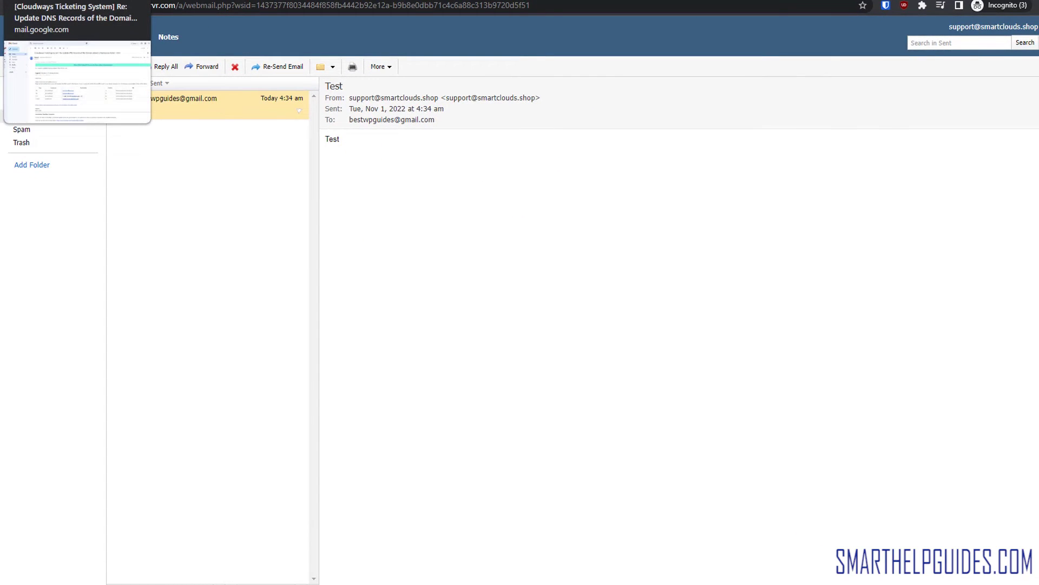
Step: Open the Test email's original headers in Gmail and confirm SPF and DMARC show PASS
click(75, 1)
click(108, 112)
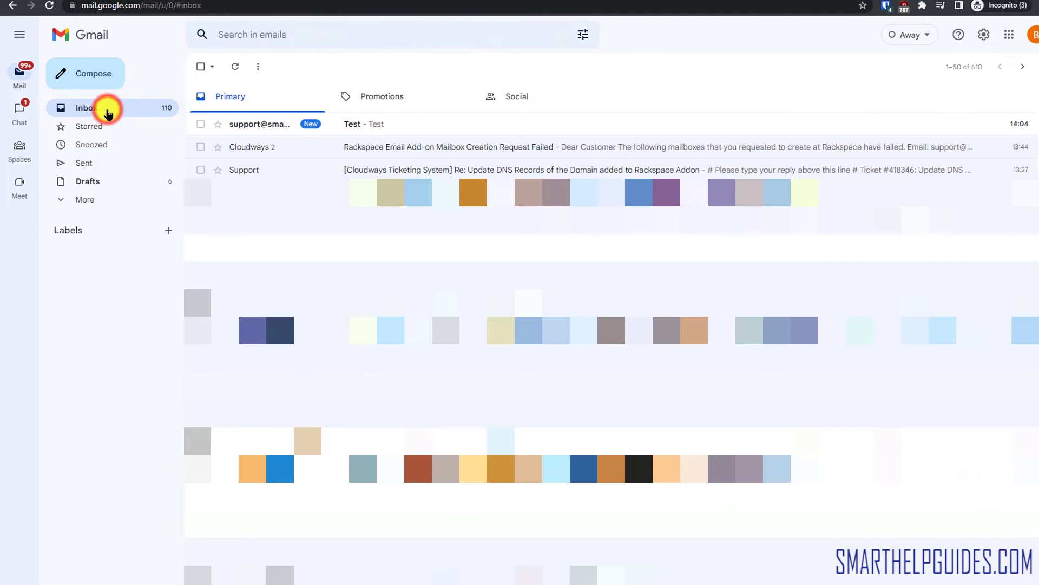
click(424, 130)
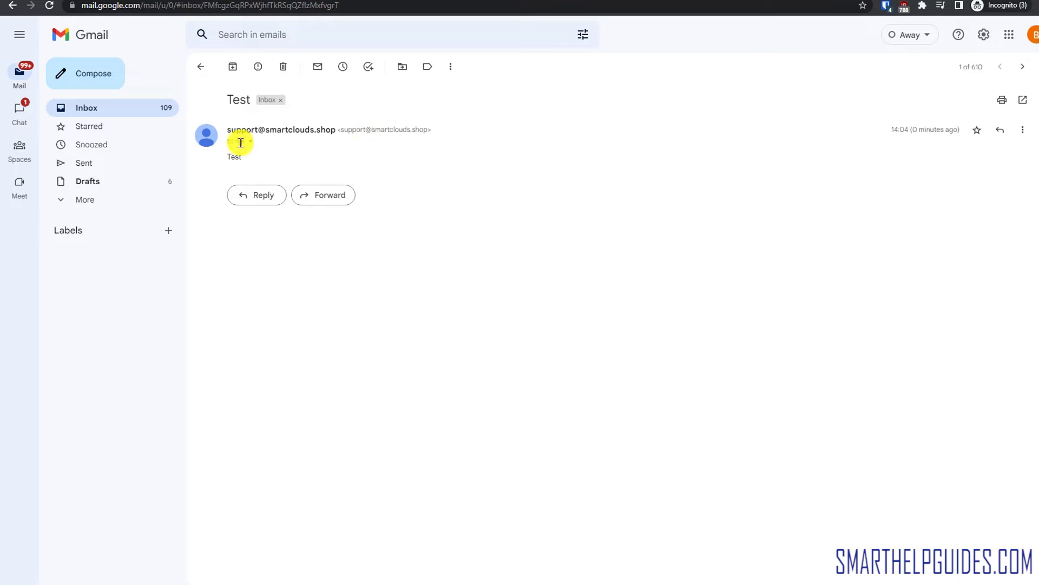
click(1023, 129)
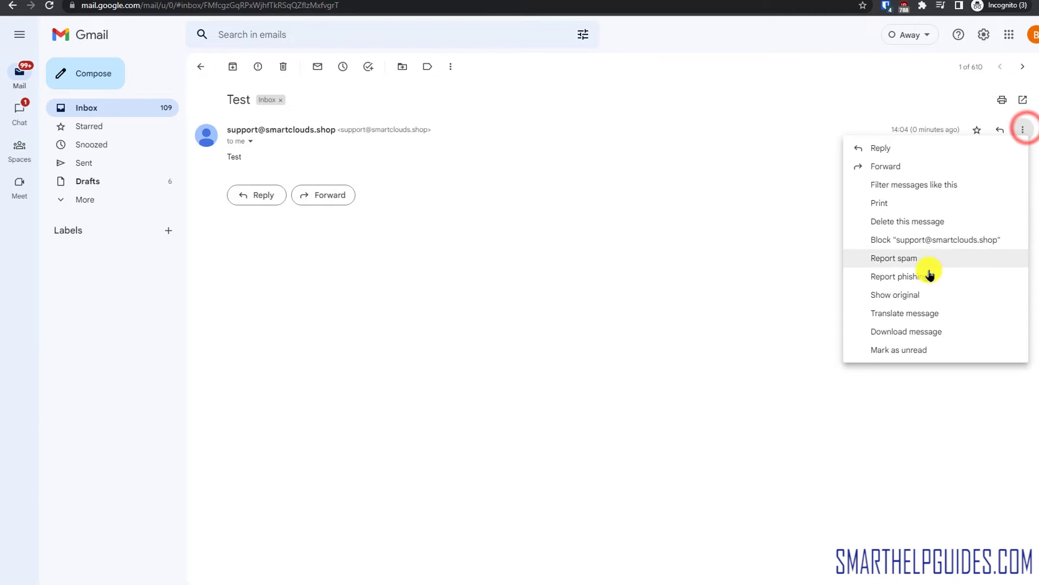
click(914, 295)
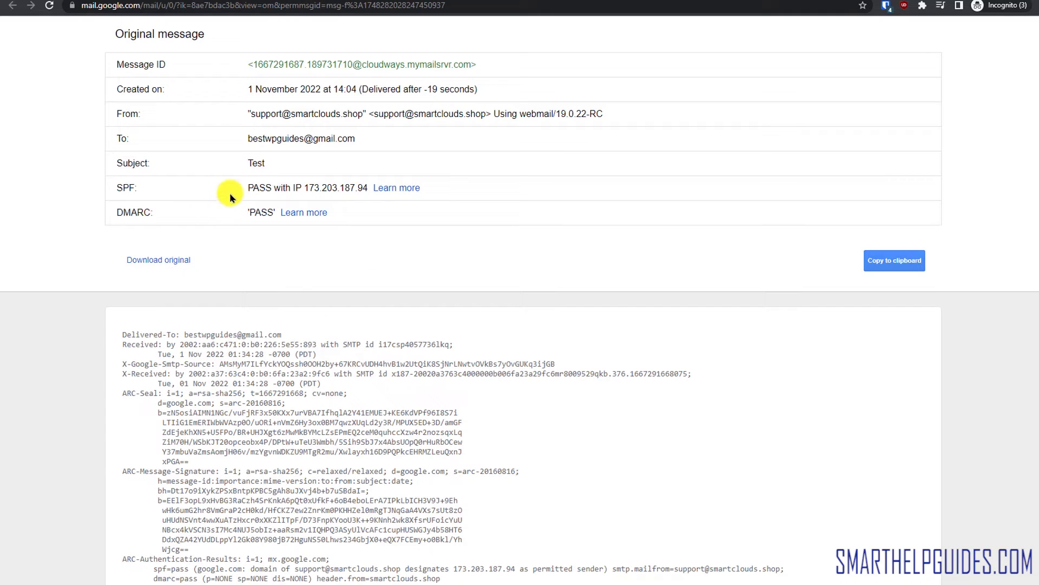
drag(235, 185, 348, 225)
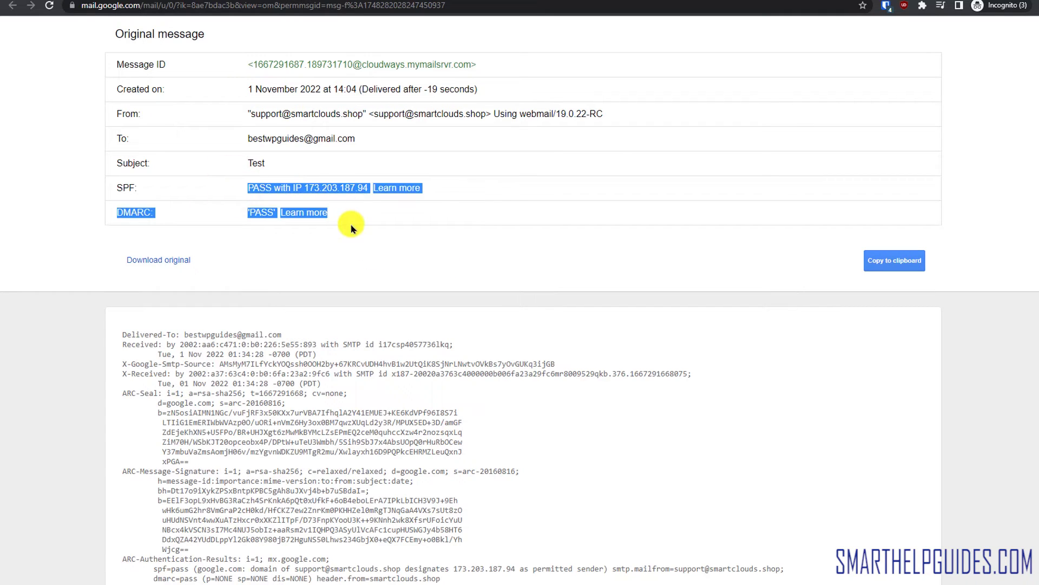
triple_click(237, 244)
click(127, 189)
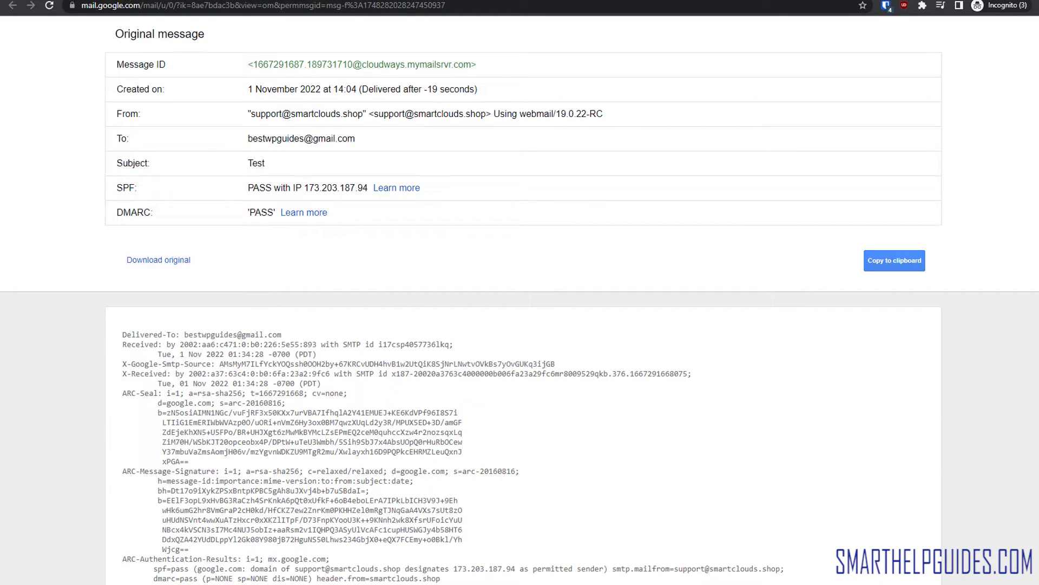
key(ctrl+w)
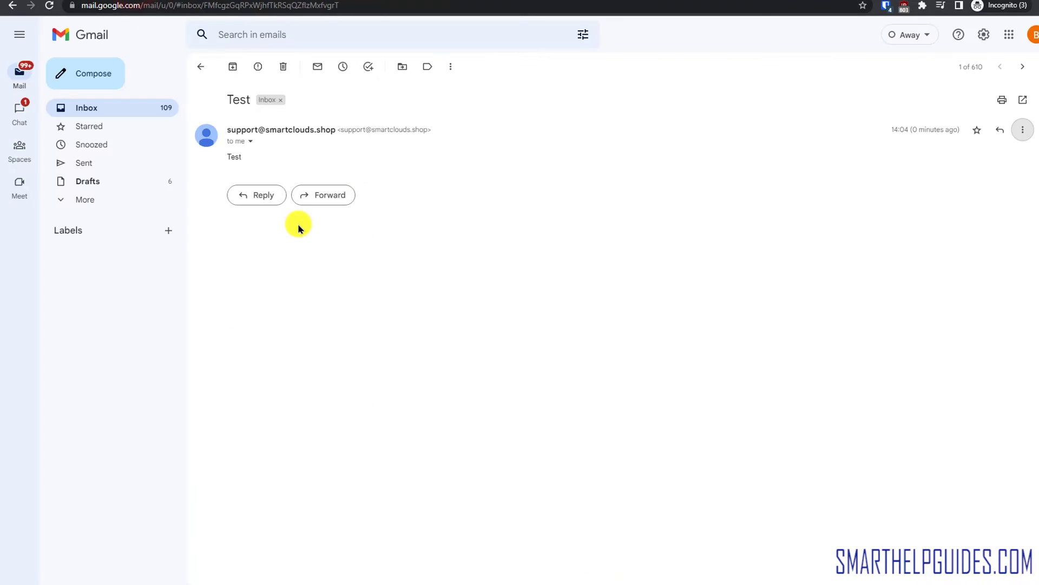
Step: Reply 'Test recieve' to the Test email and dismiss the Message sent notice
click(258, 196)
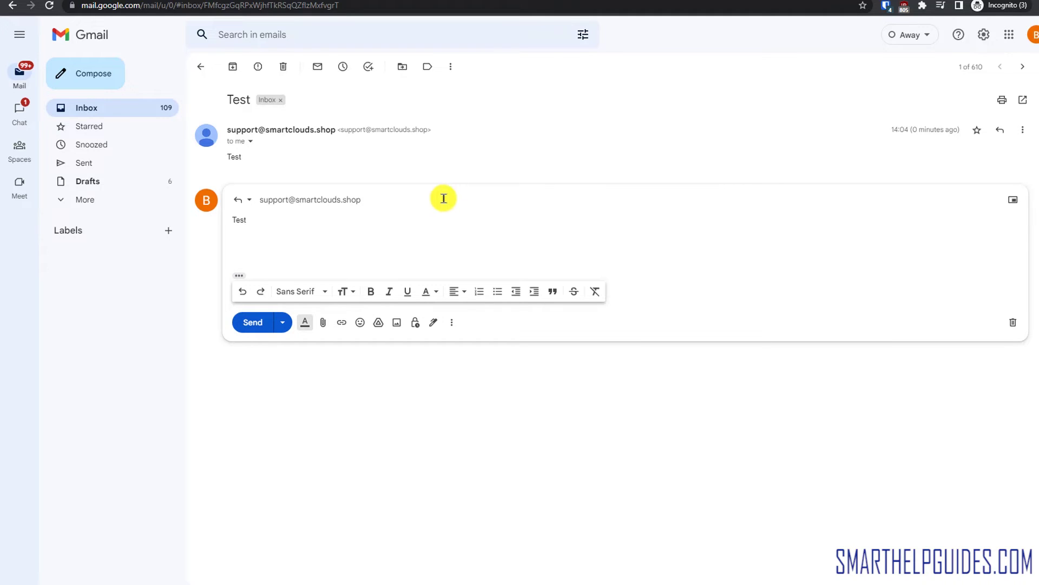
click(287, 233)
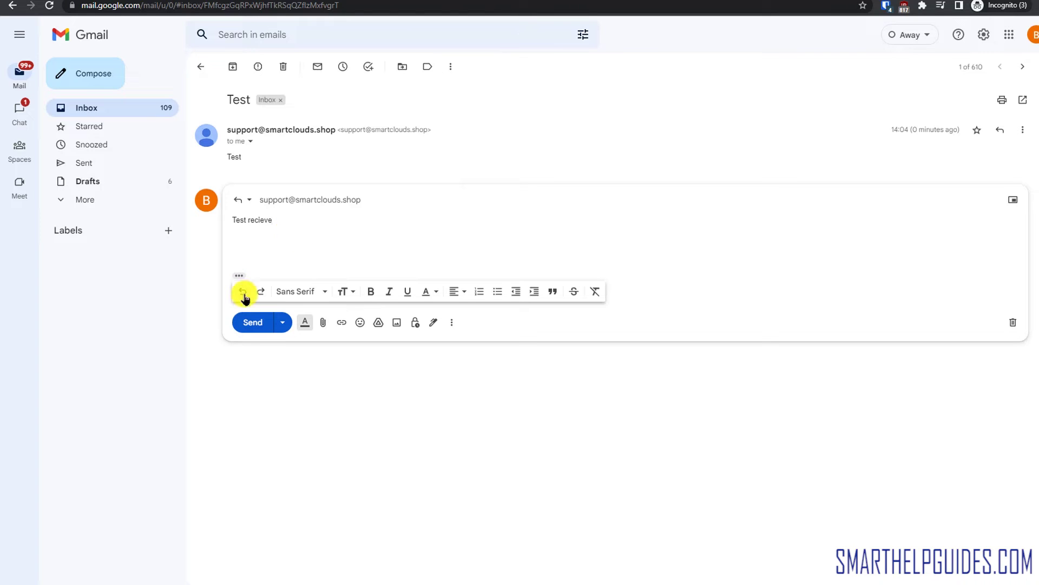
click(252, 322)
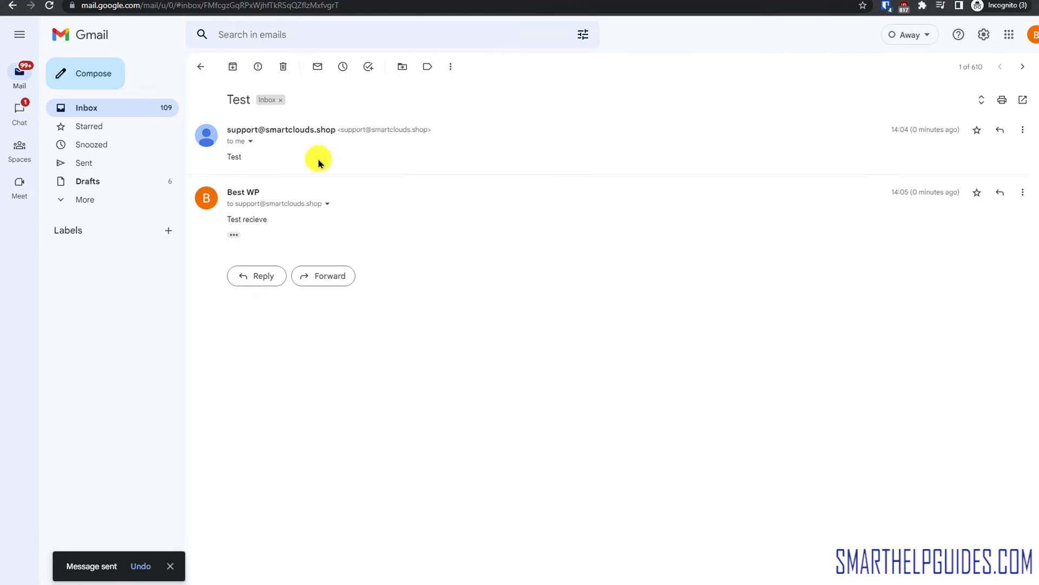
click(234, 234)
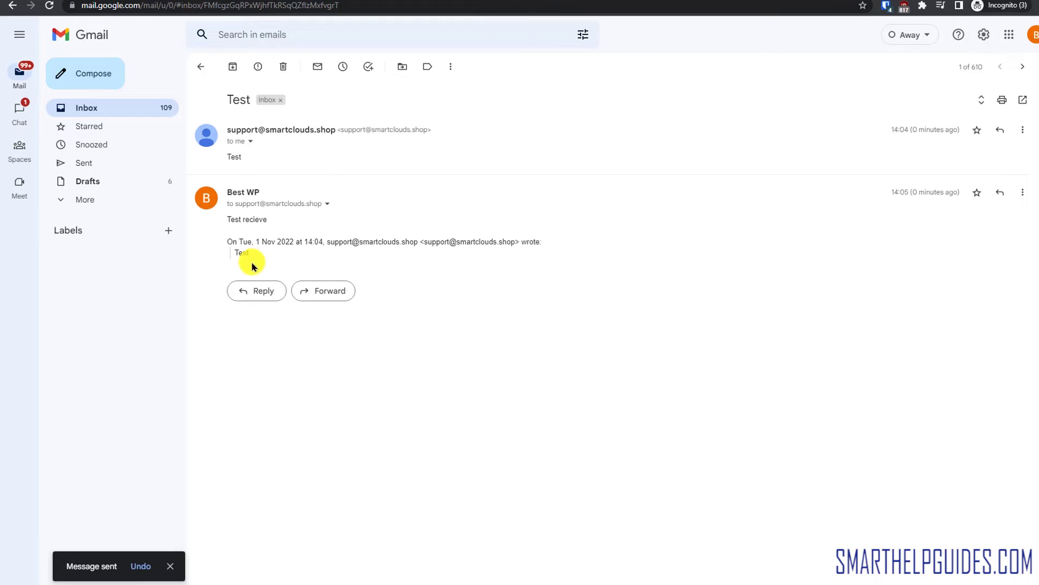
click(169, 566)
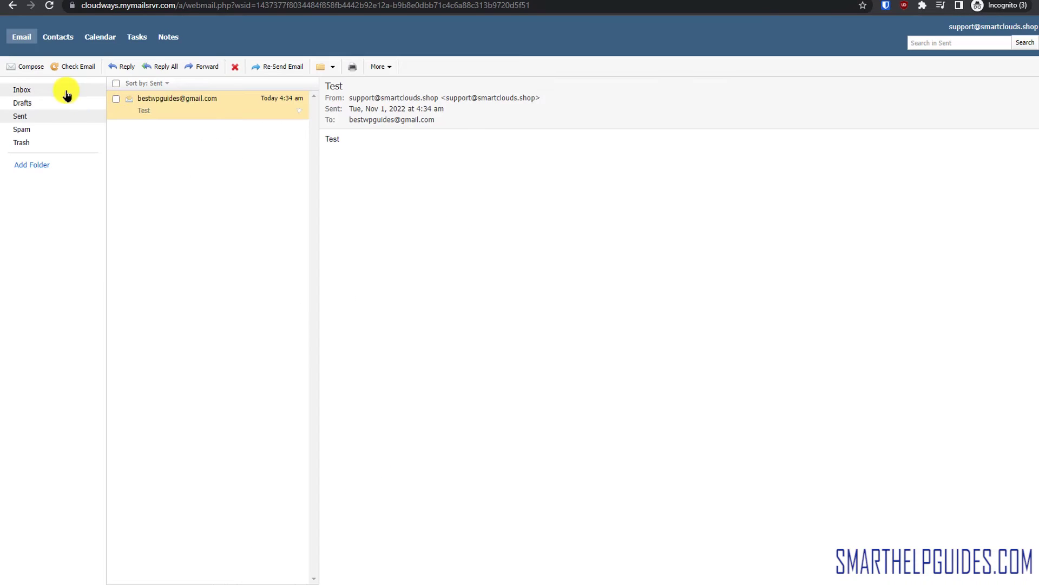
Step: Check for new mail and reload webmail until the Re: Test reply arrives, then open it
click(64, 89)
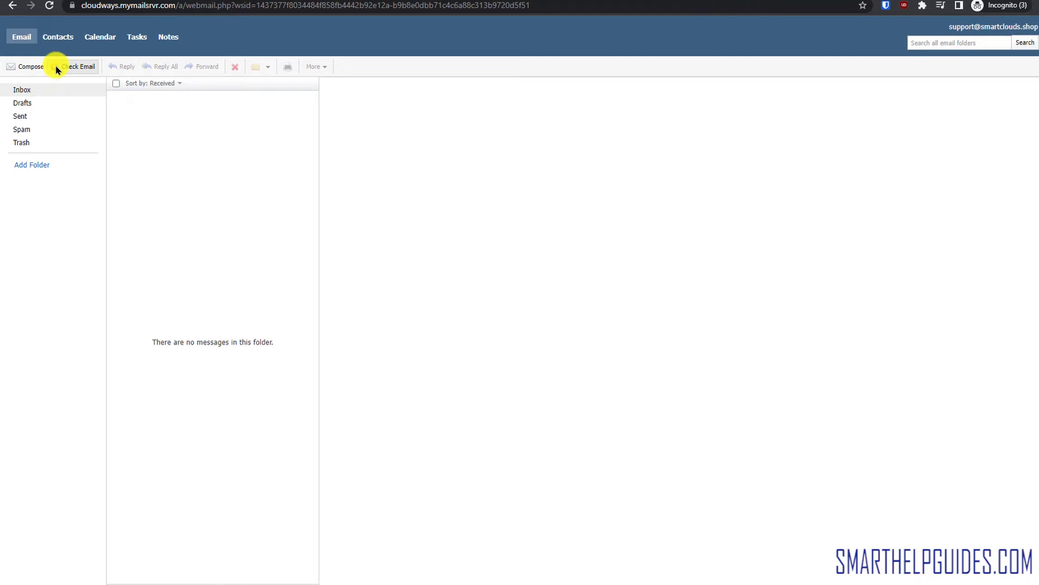
click(57, 68)
click(63, 74)
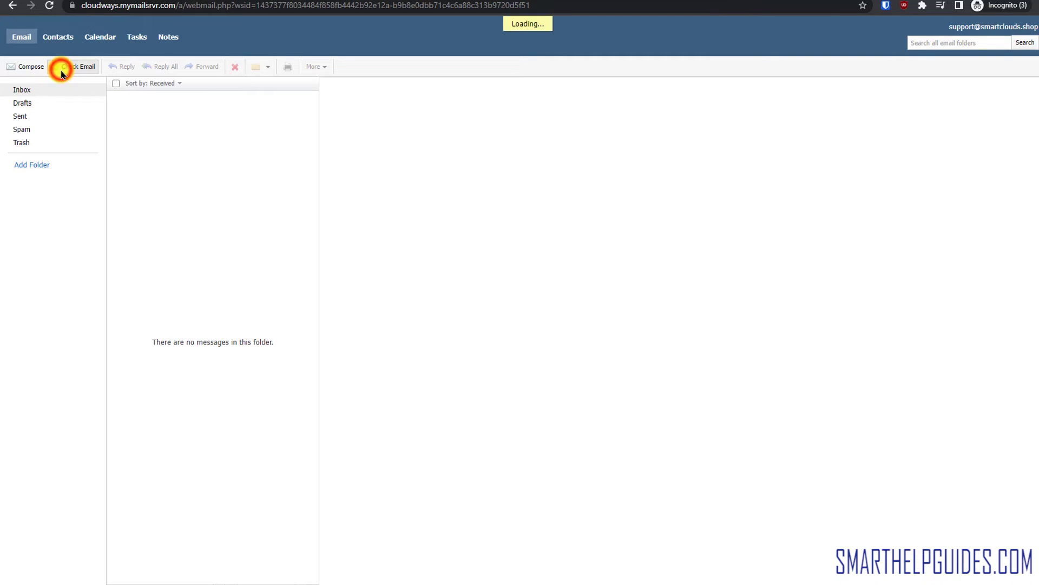
click(54, 5)
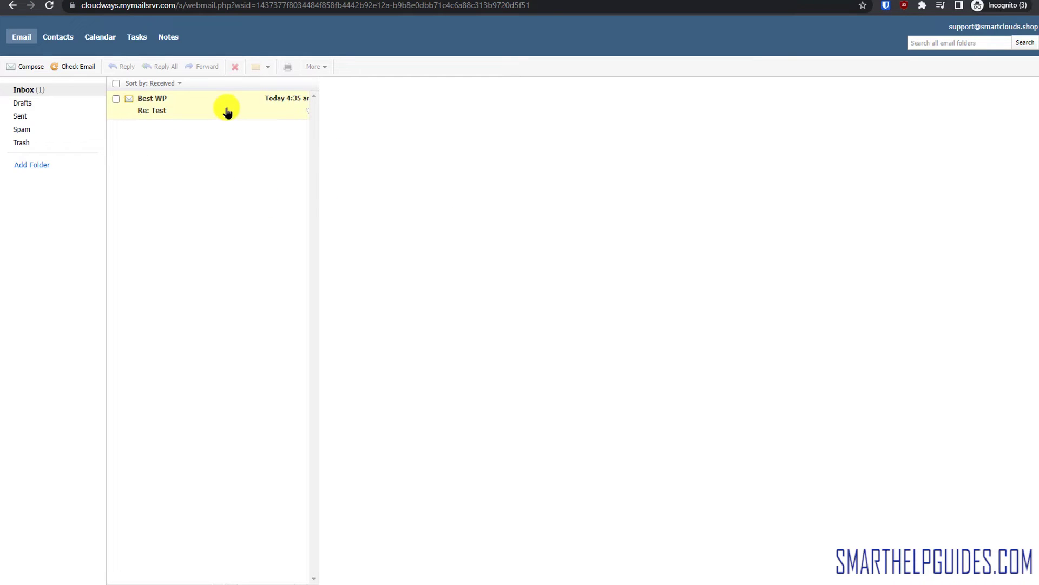
click(227, 112)
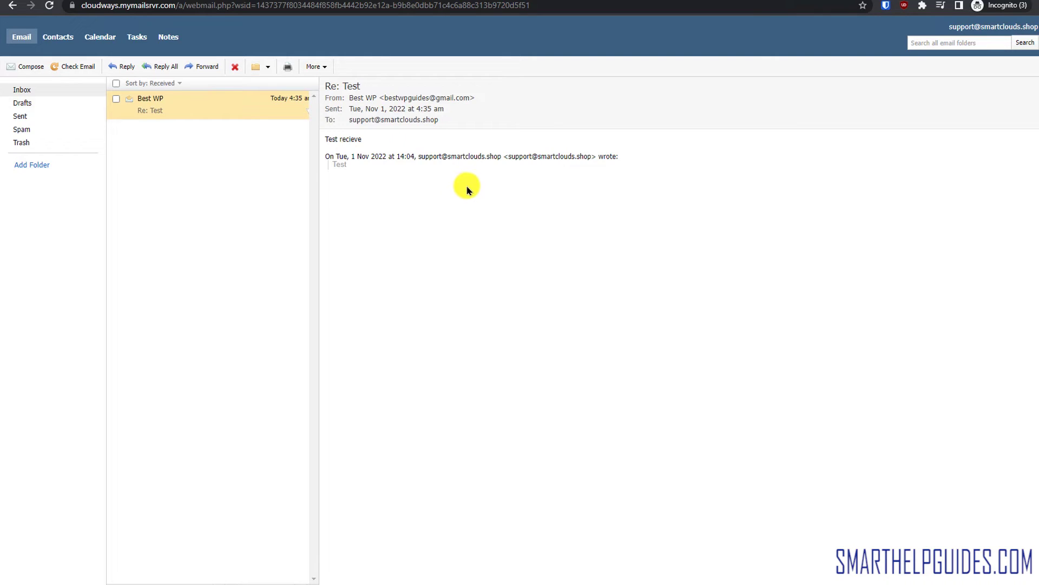
click(342, 138)
click(500, 180)
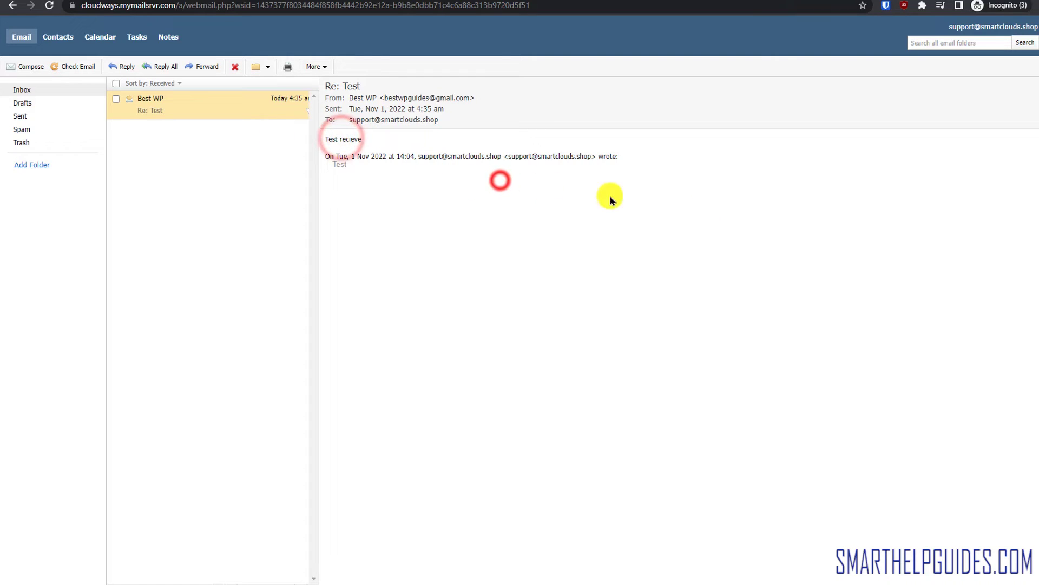
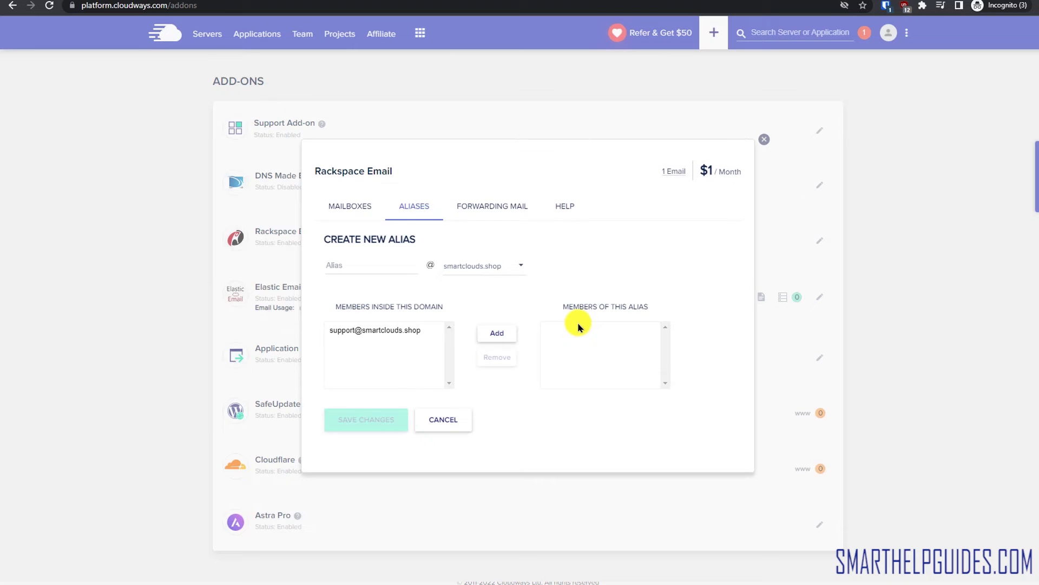
click(372, 333)
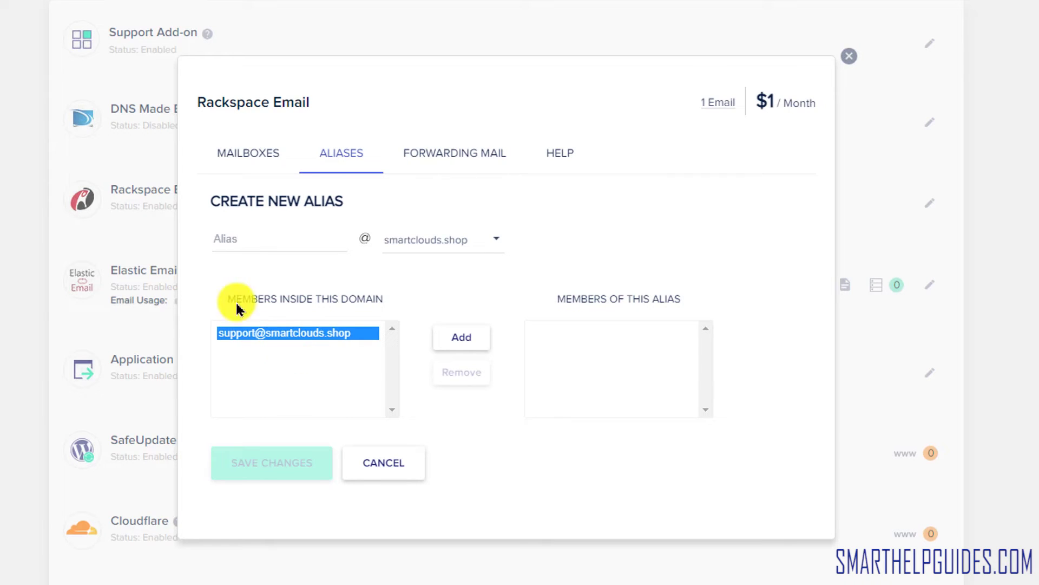
click(241, 238)
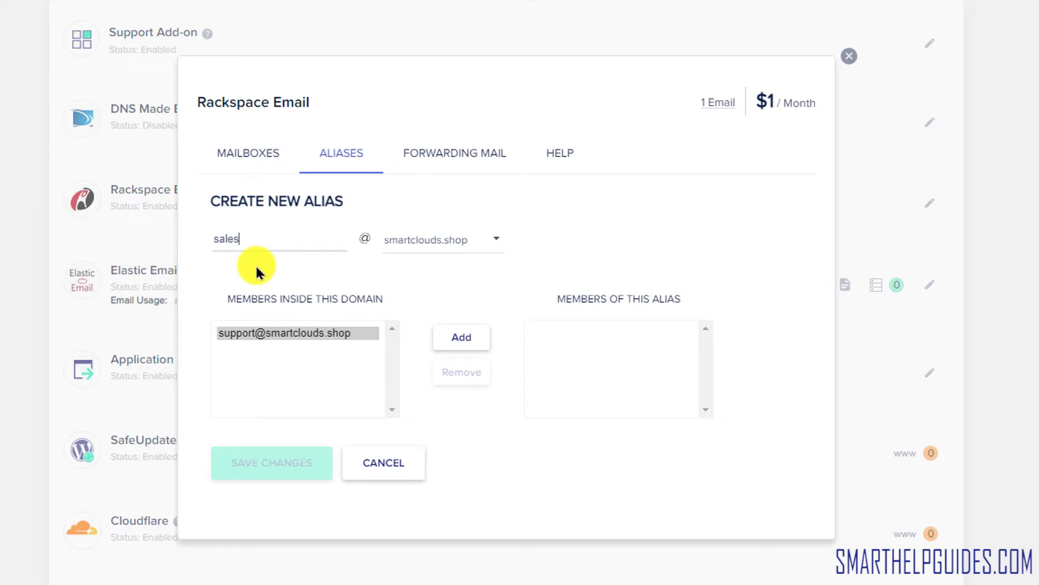
click(423, 238)
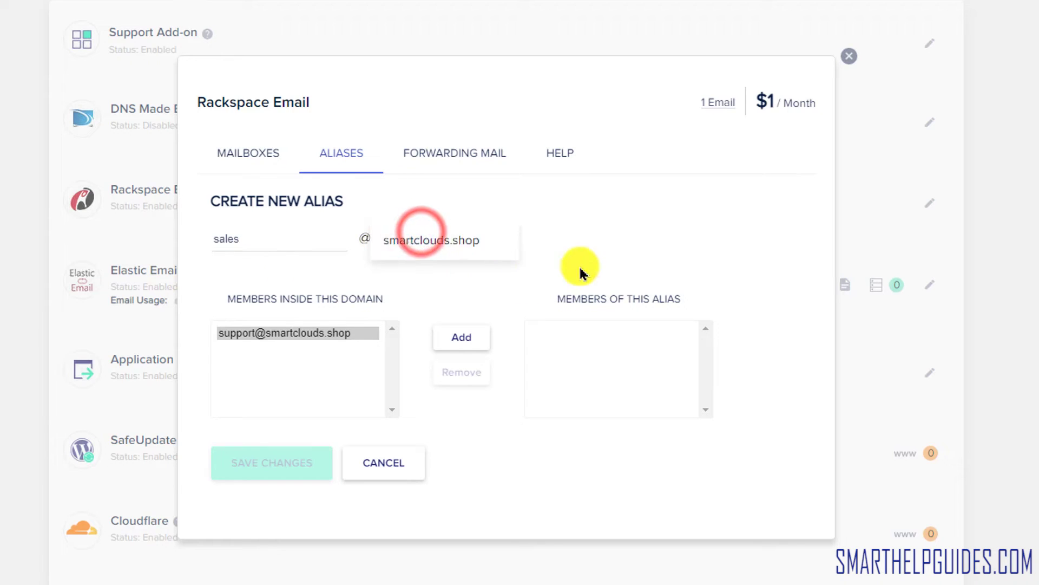
click(619, 242)
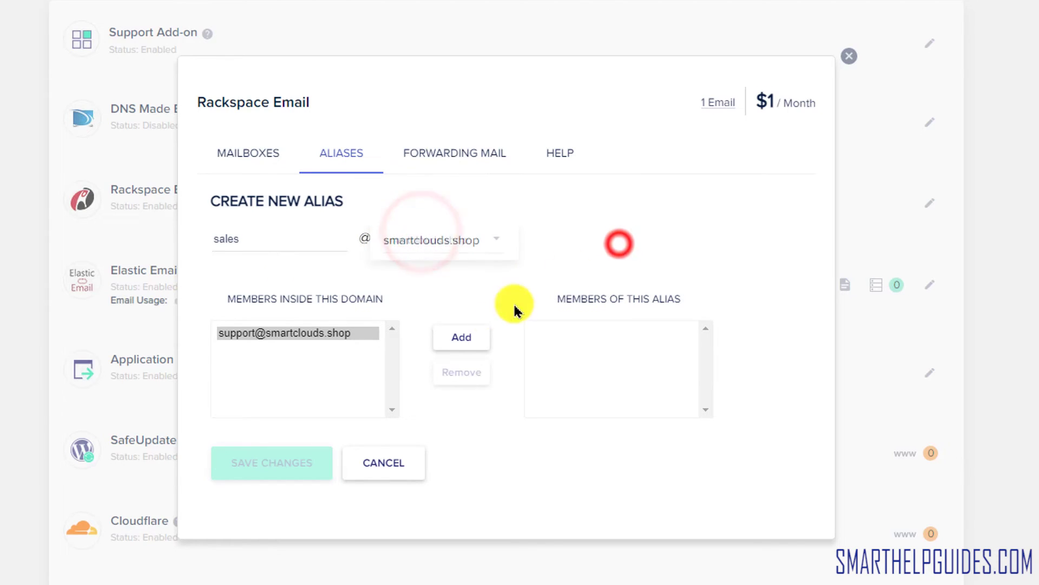
click(460, 276)
click(329, 367)
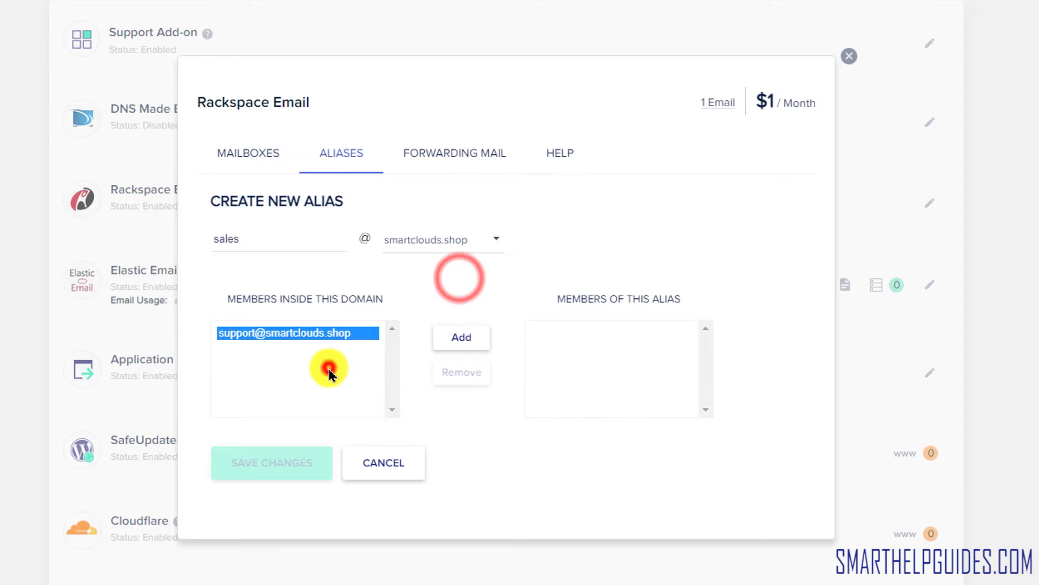
click(444, 334)
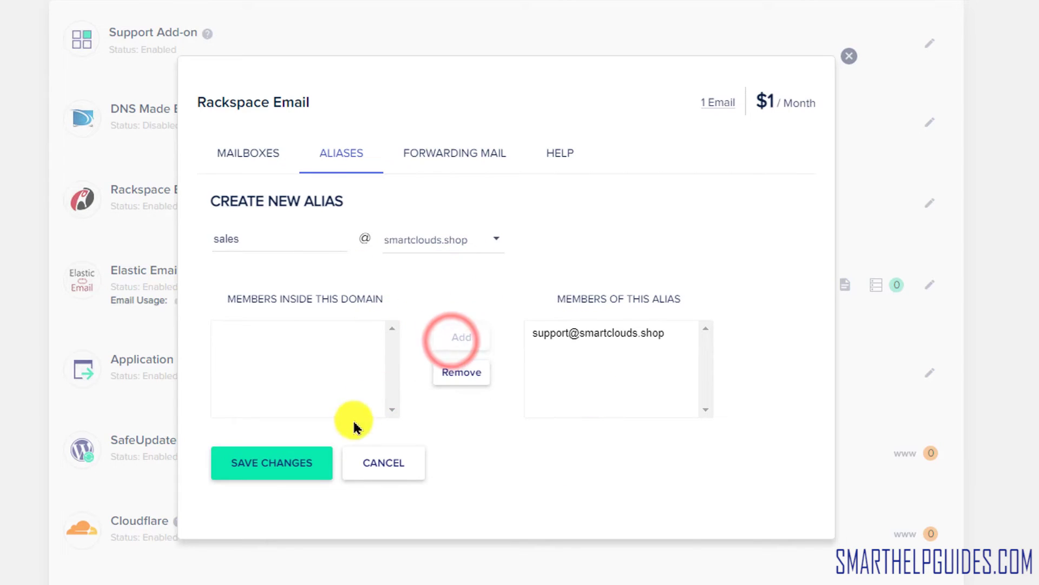
click(310, 462)
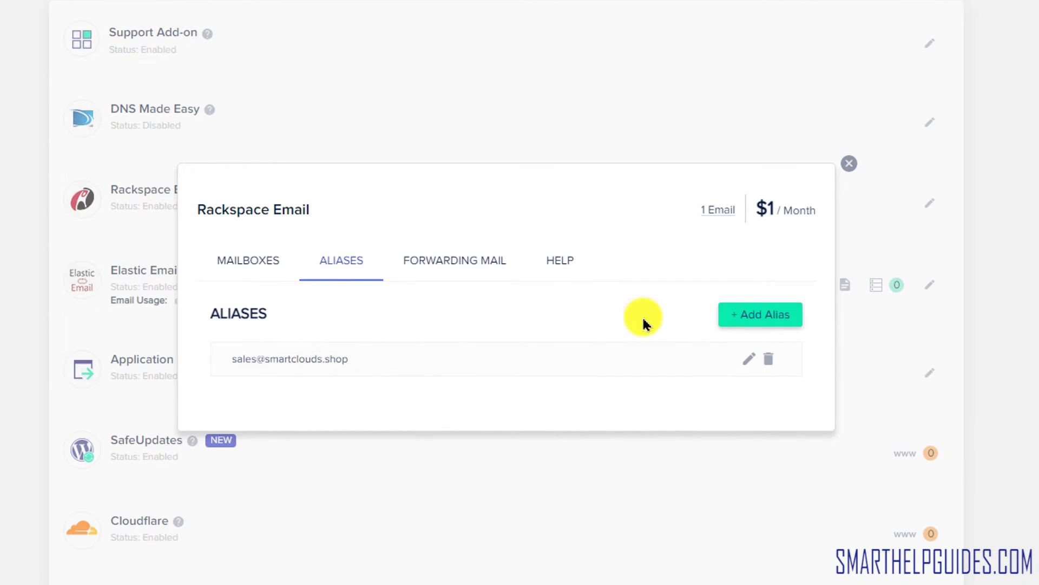
click(733, 310)
click(272, 238)
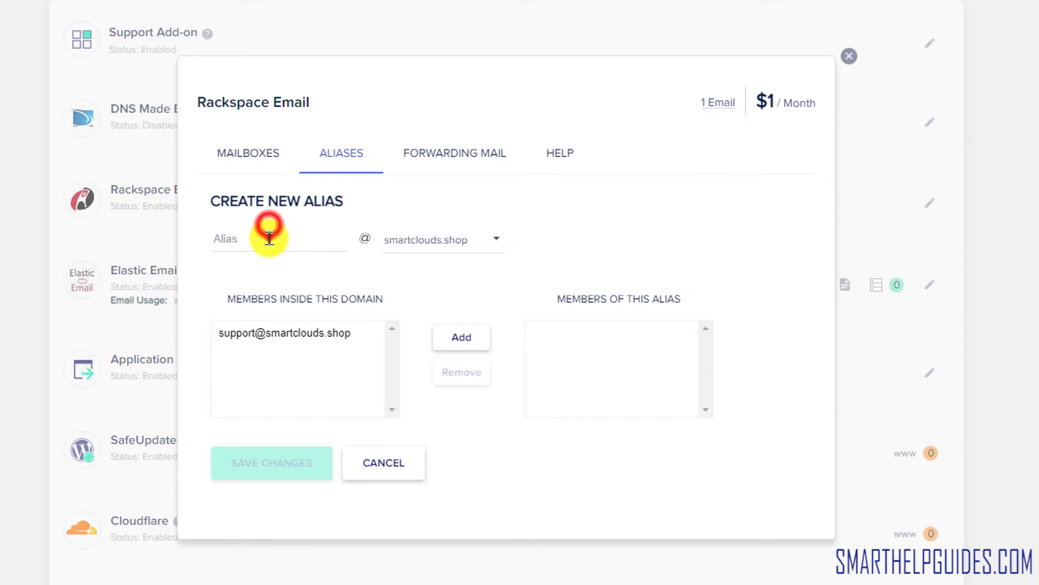
text(help)
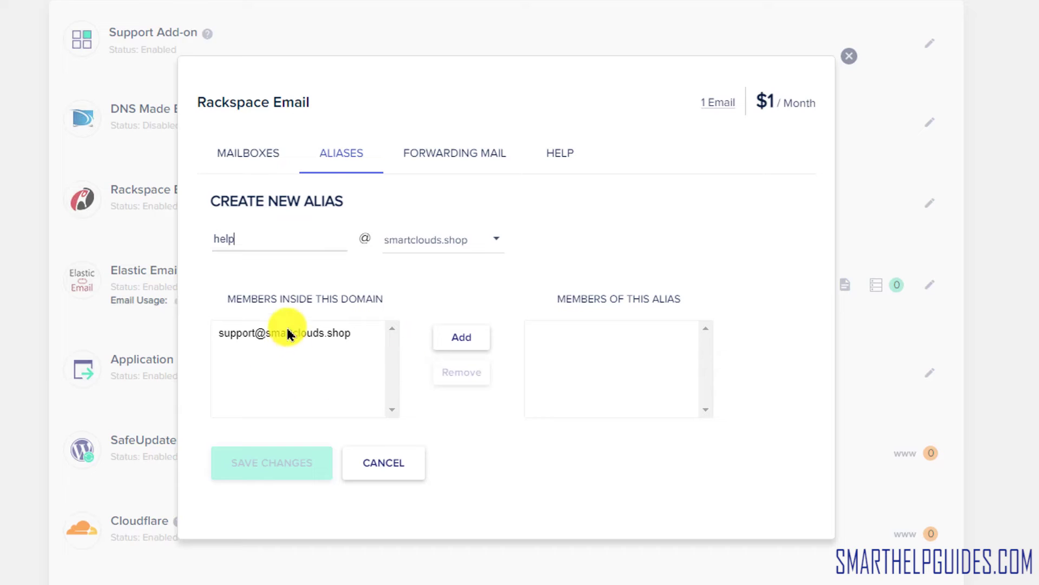
click(310, 335)
click(461, 336)
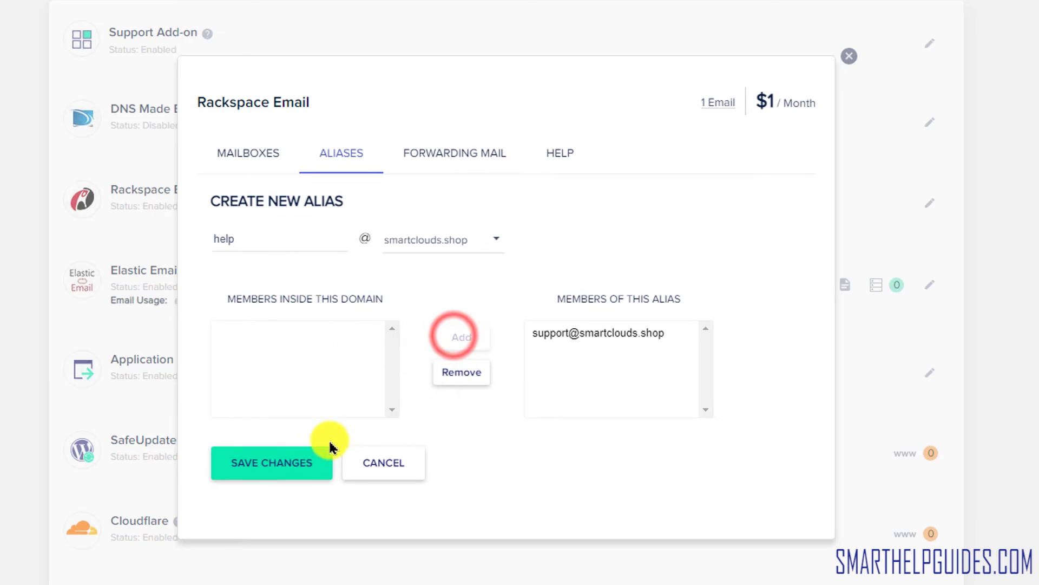
click(289, 464)
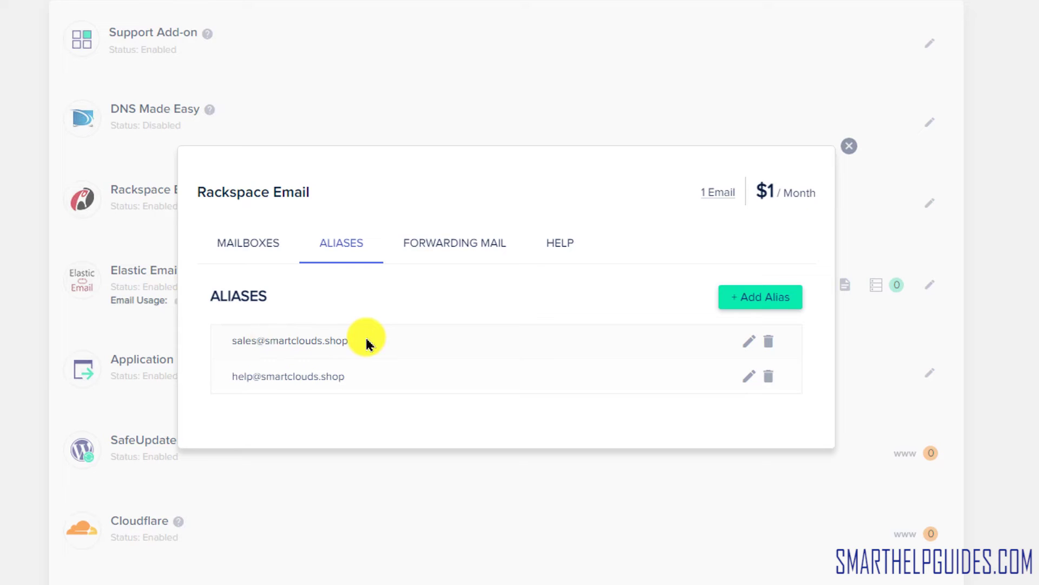
click(236, 241)
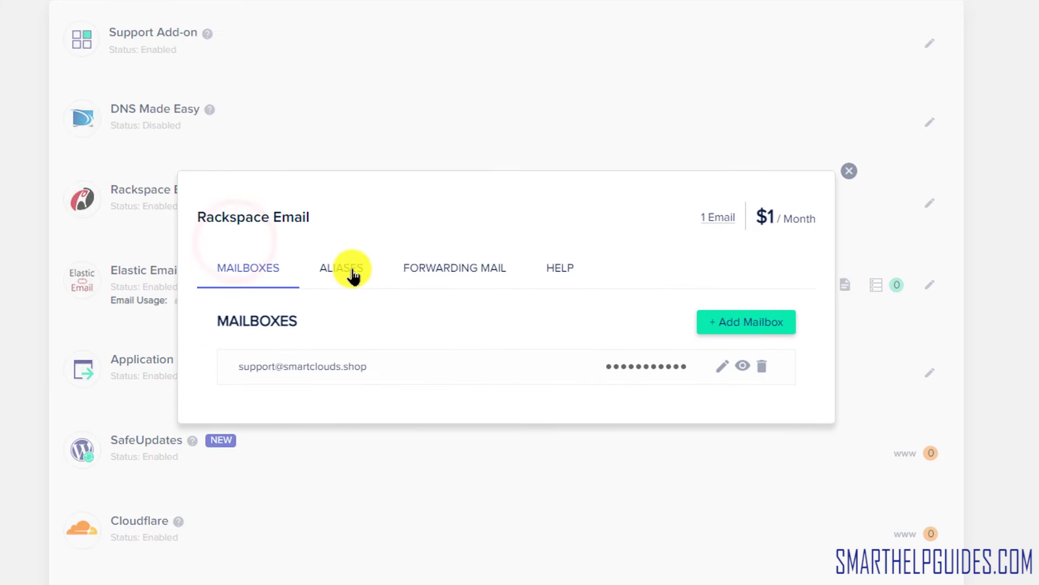
click(353, 275)
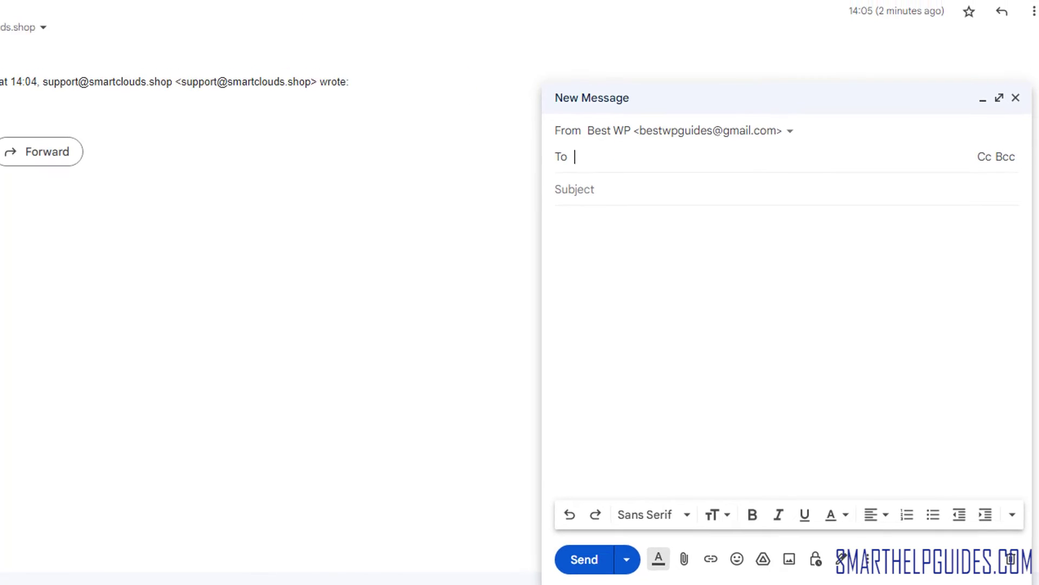
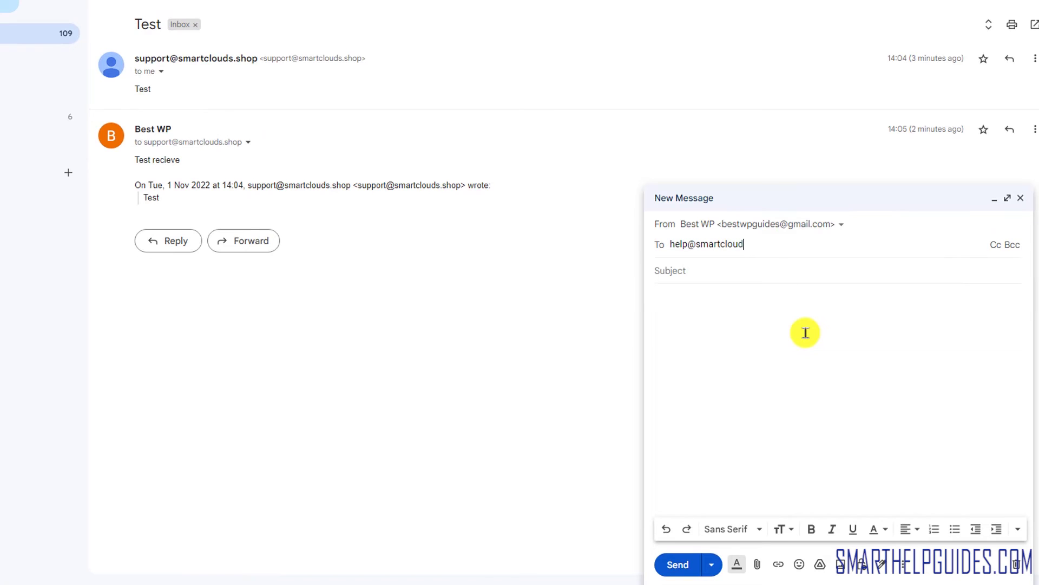
key(Tab)
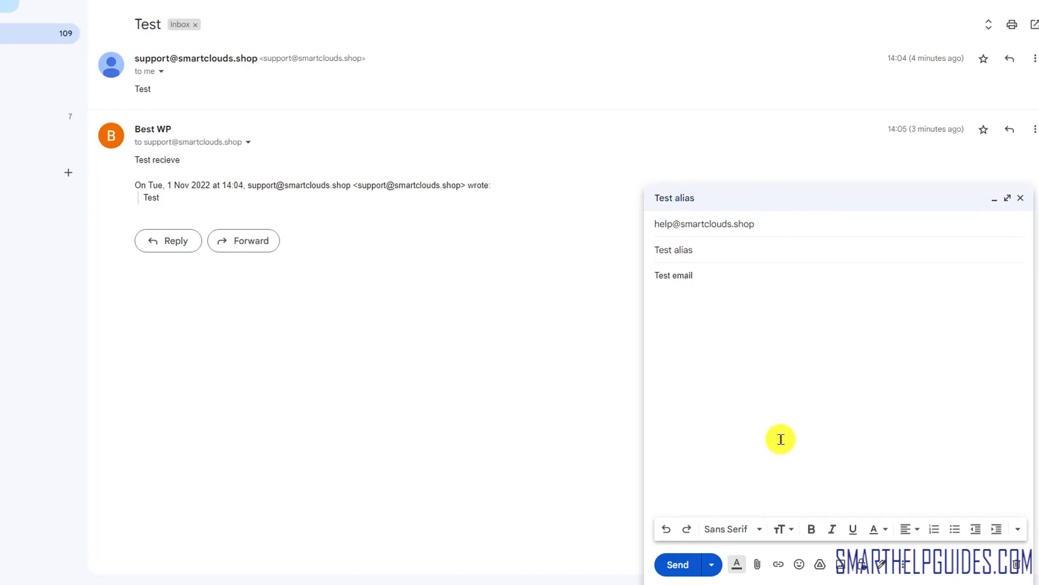
click(680, 564)
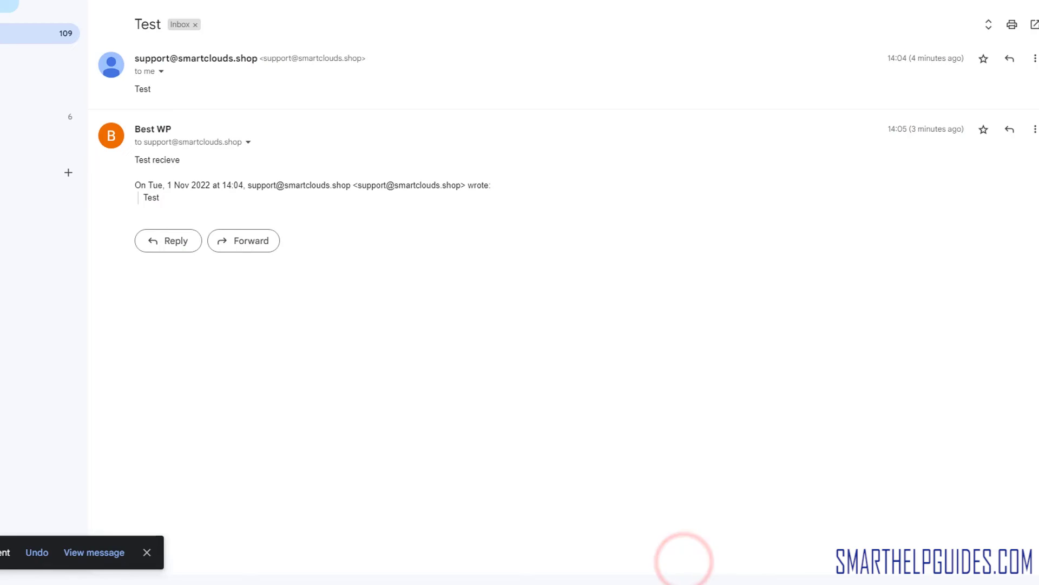
Step: Refresh the support inbox and open the 'Test alias' message, comparing it with 'Re: Test'
click(131, 553)
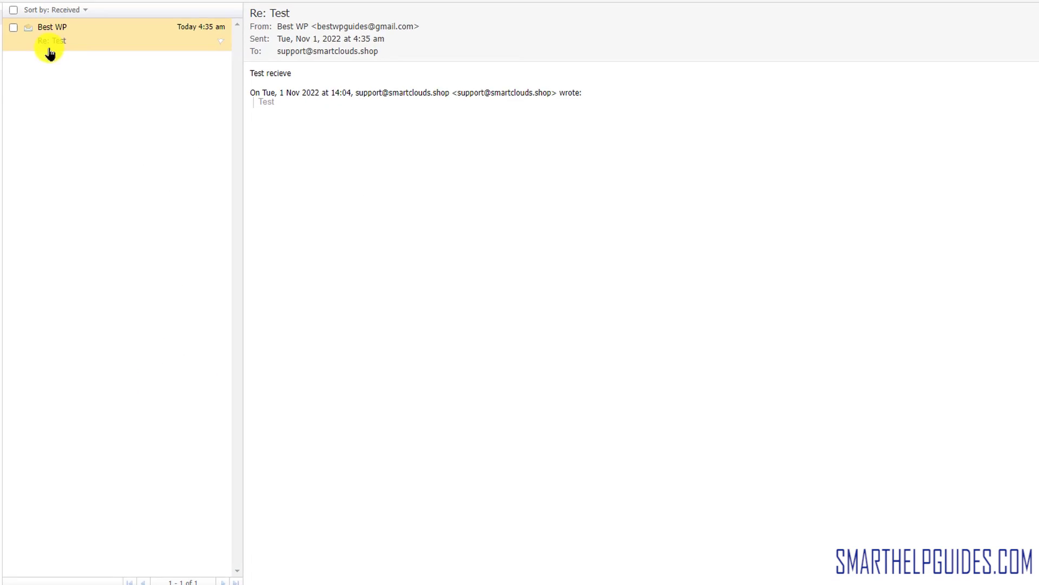
click(63, 102)
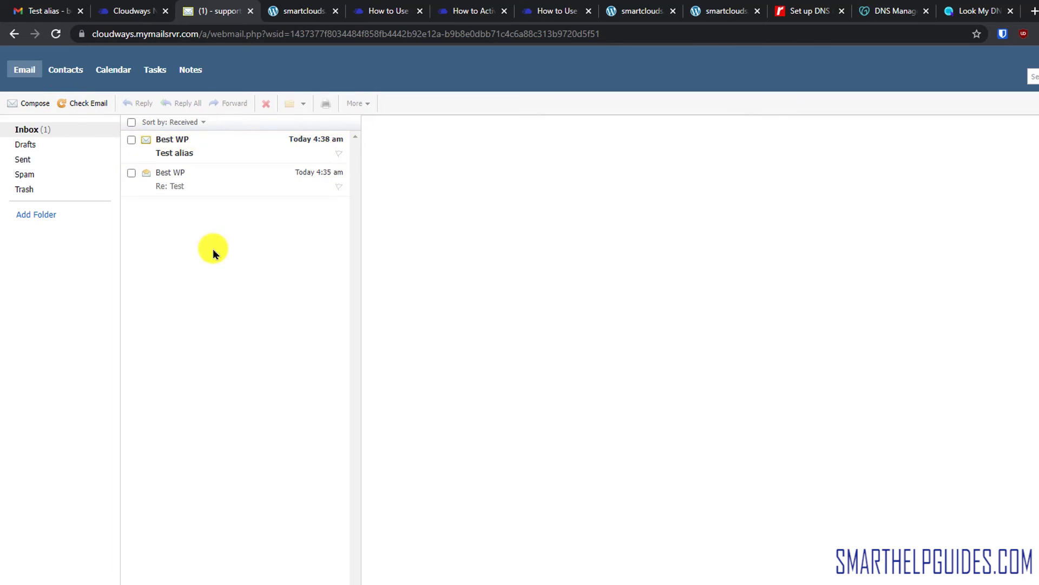
click(183, 145)
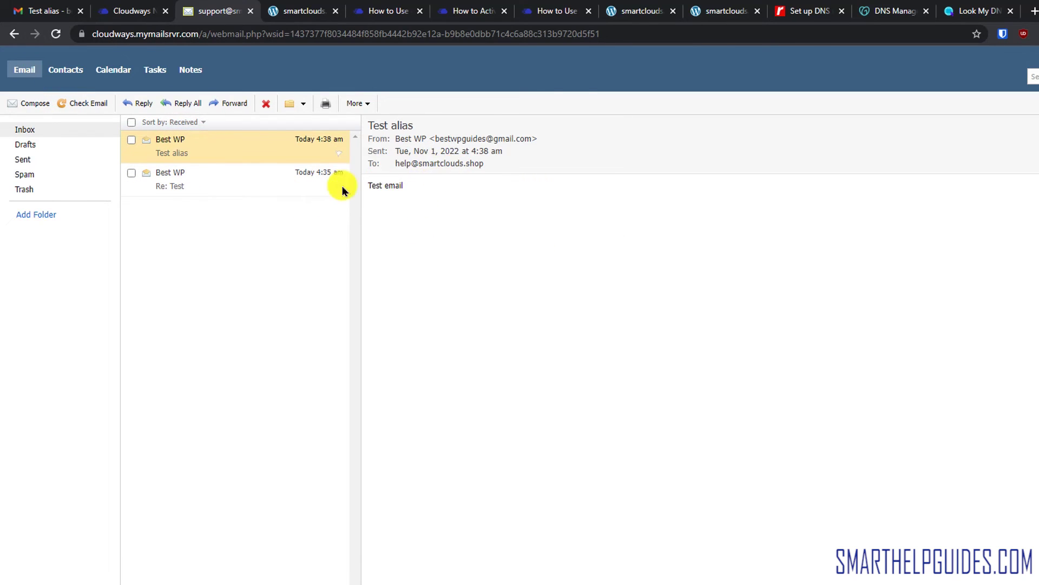
click(263, 180)
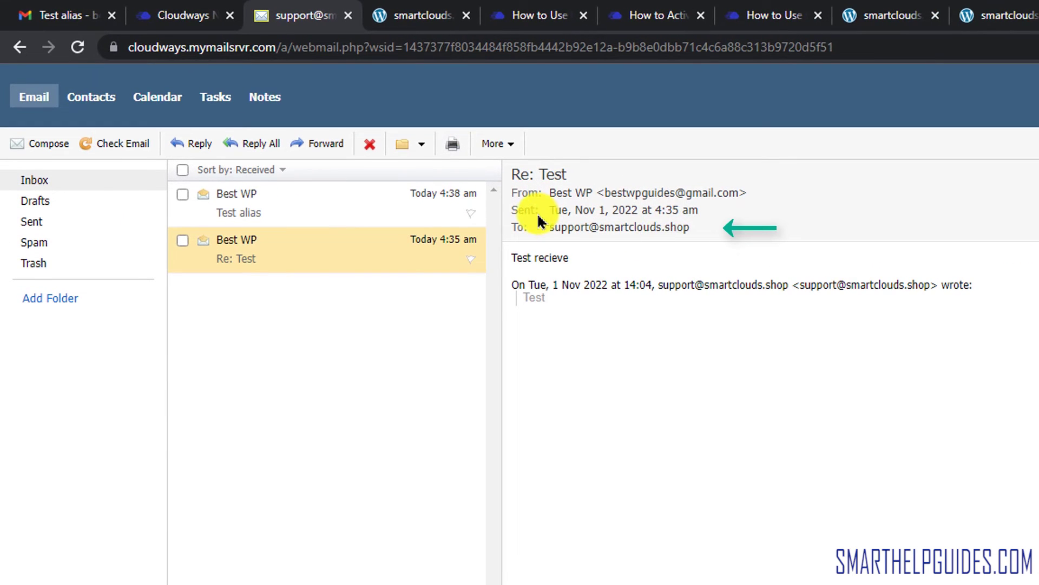
click(397, 202)
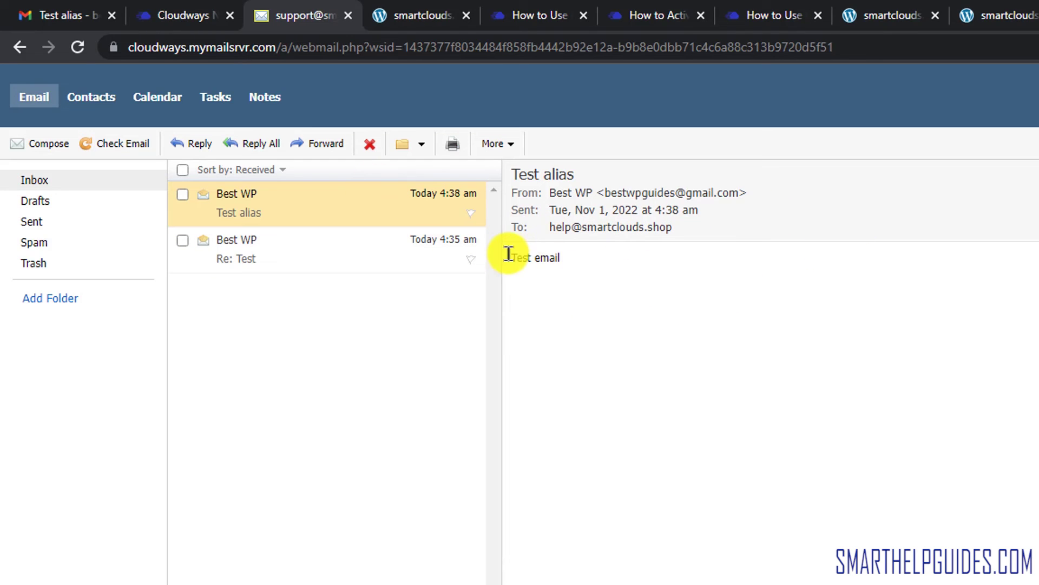
Step: Send the 'yes got it' reply to Test alias and confirm it in the Sent folder
click(193, 143)
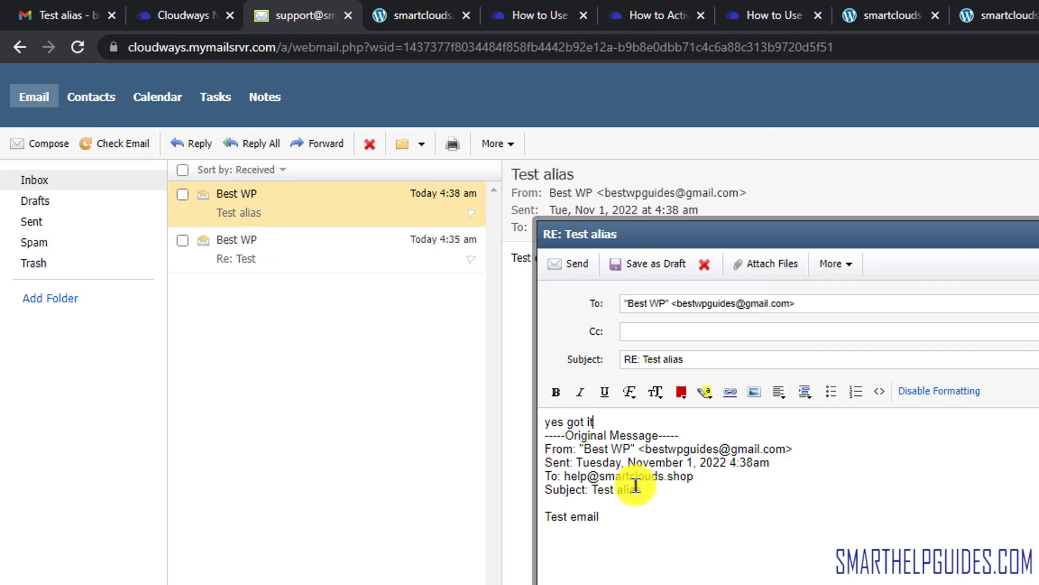
click(575, 262)
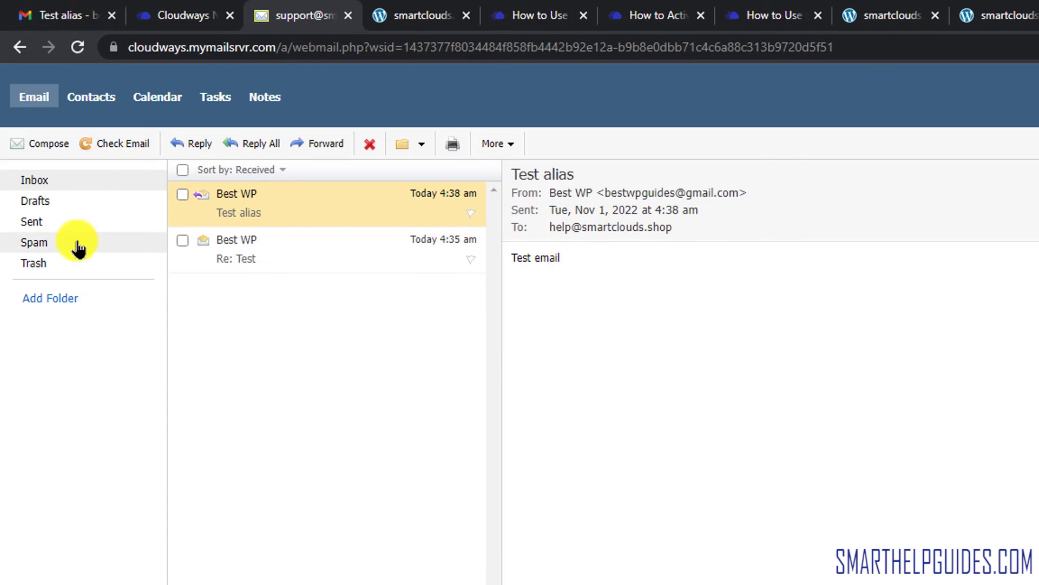
click(77, 222)
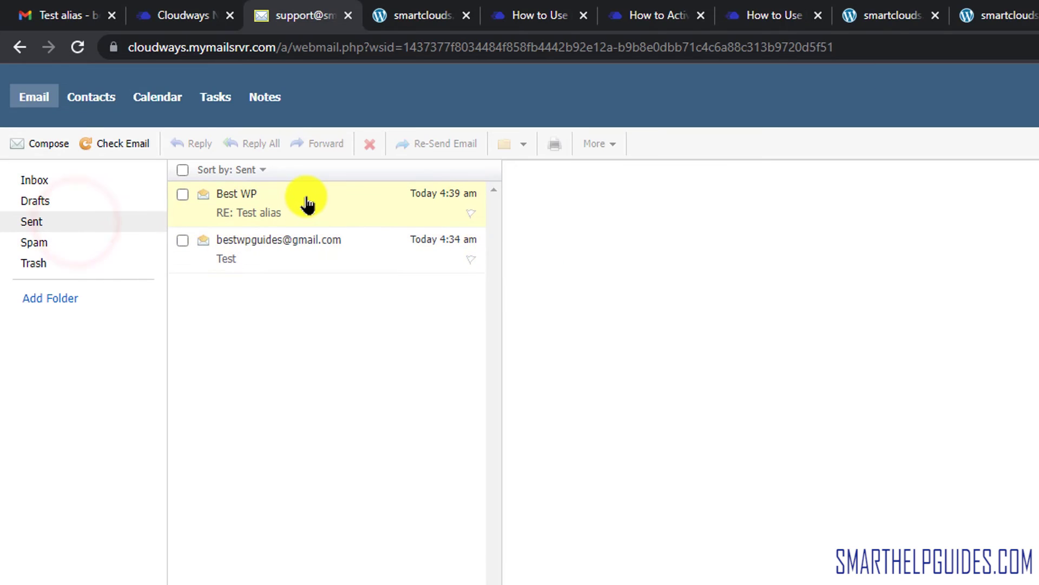
click(306, 201)
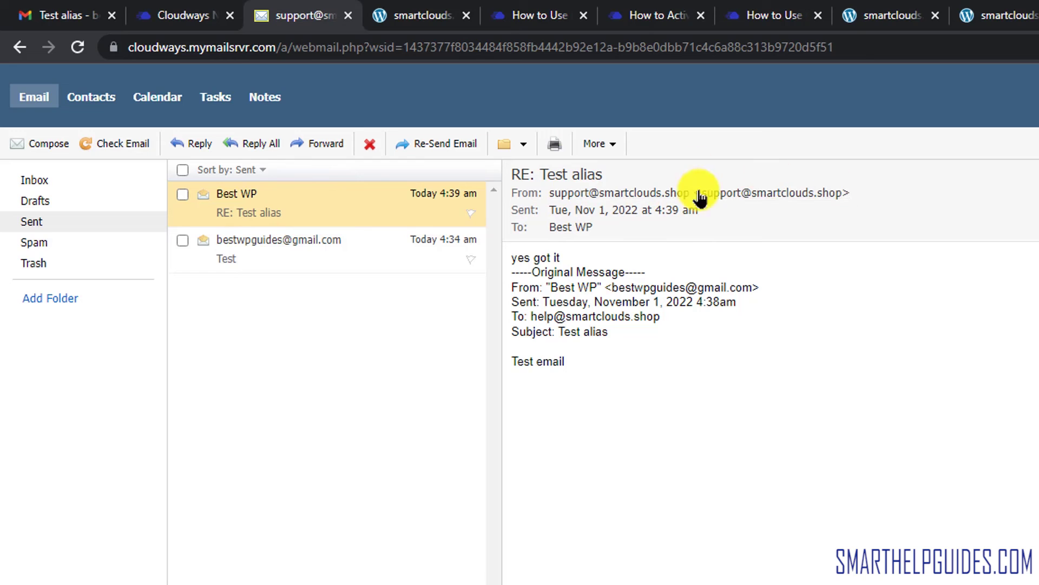
click(21, 9)
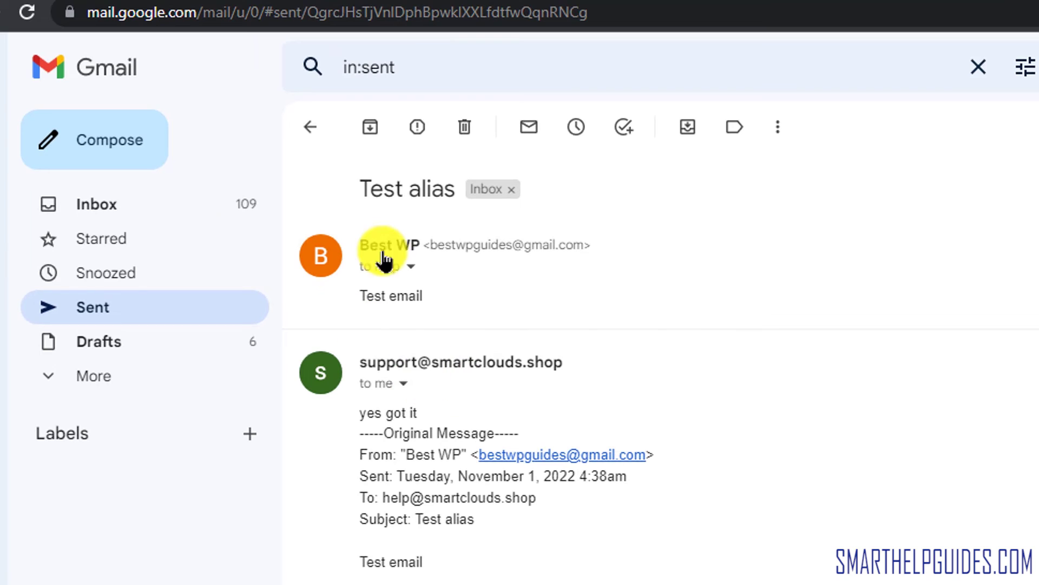
click(410, 267)
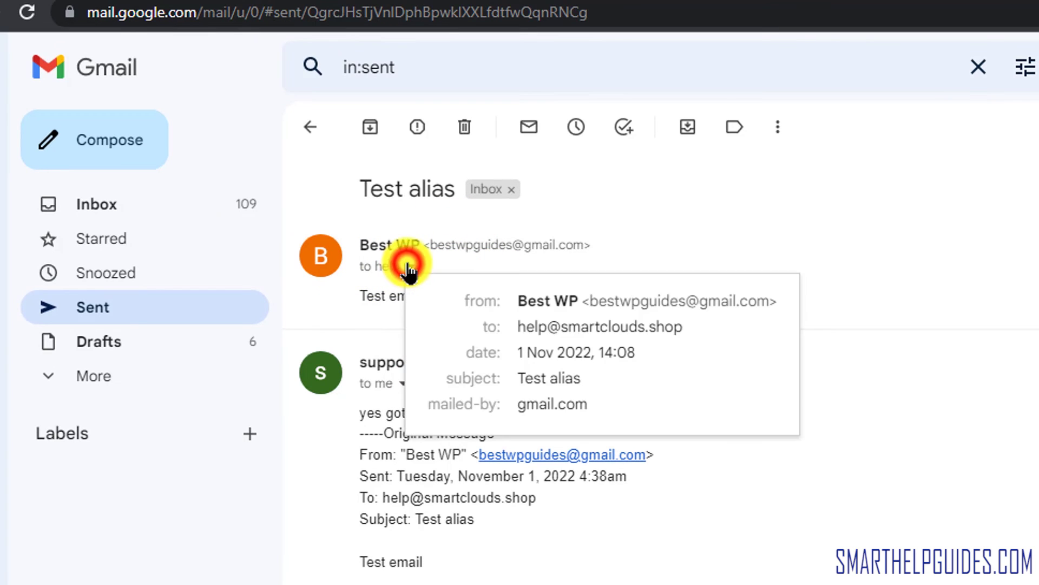
click(982, 387)
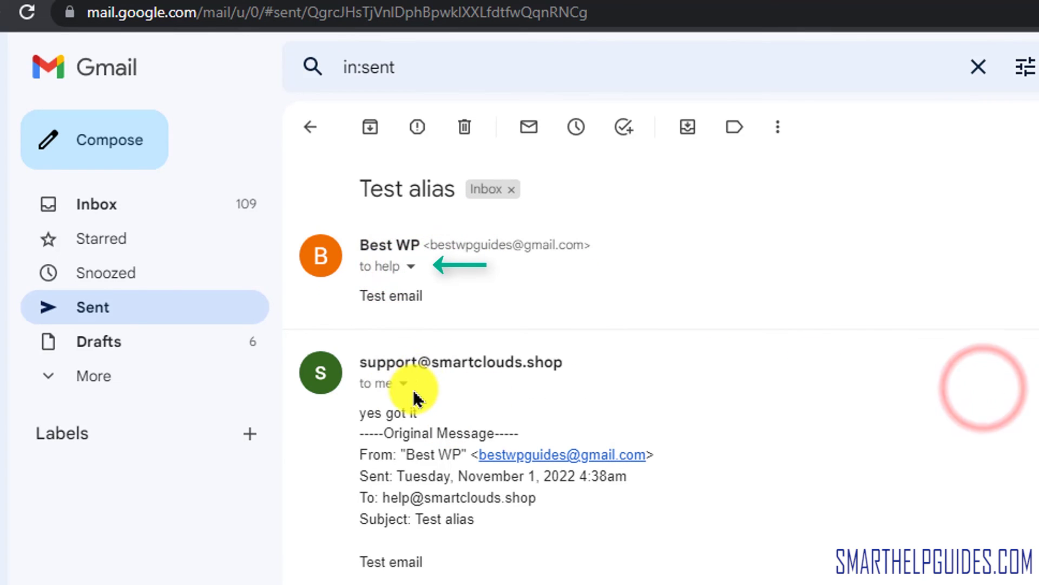
click(404, 383)
drag(510, 417, 739, 418)
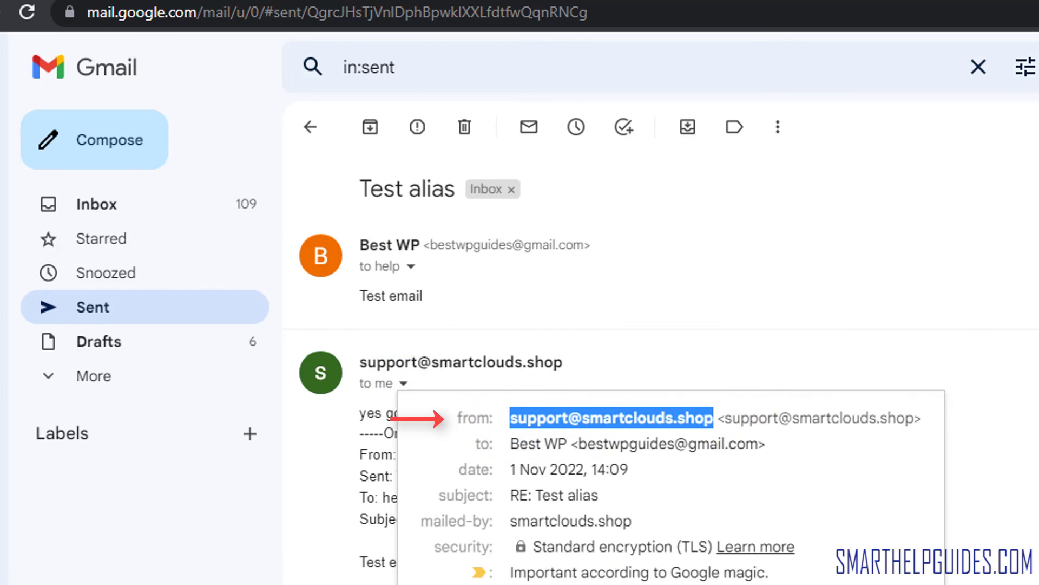
click(895, 412)
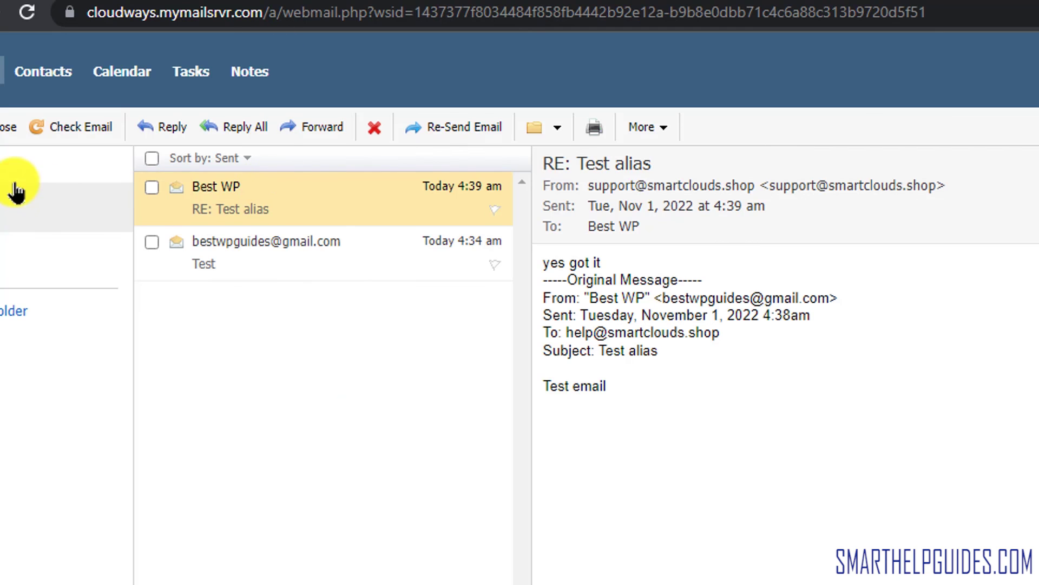
Step: Reopen the Test alias message, start a reply, then discard the draft and return to Cloudways
click(15, 182)
click(325, 208)
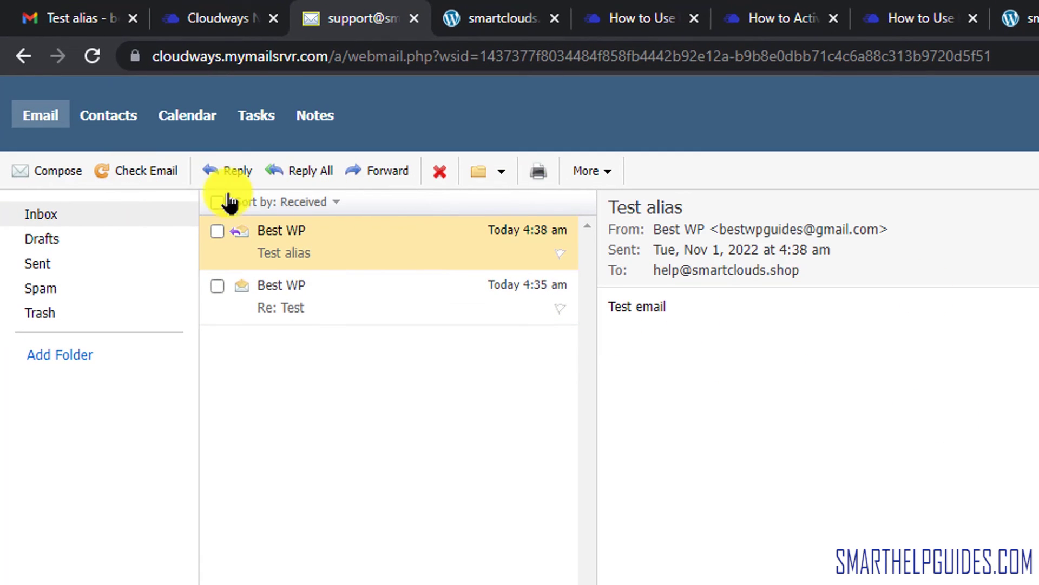
click(220, 171)
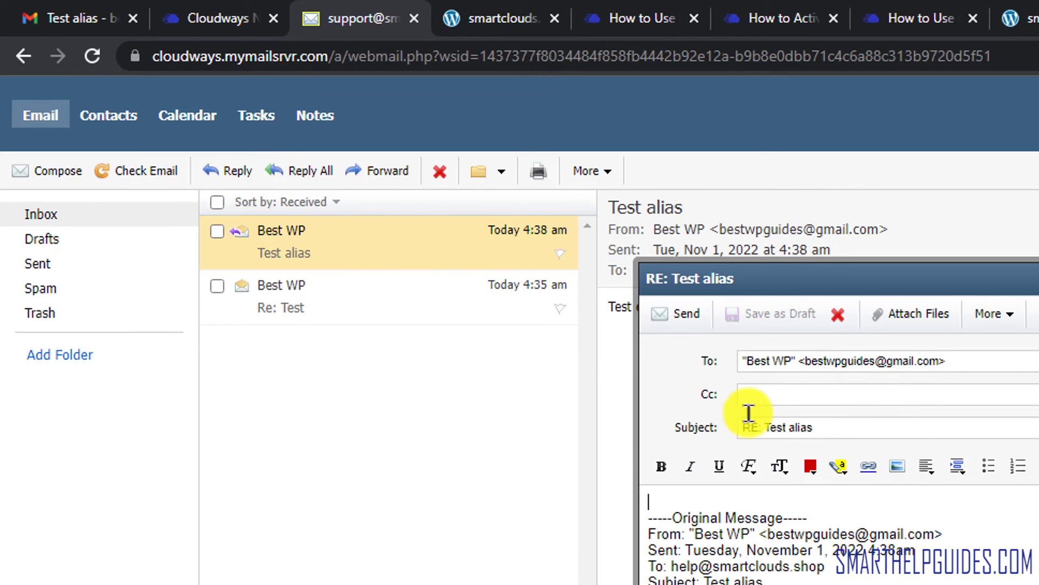
click(990, 314)
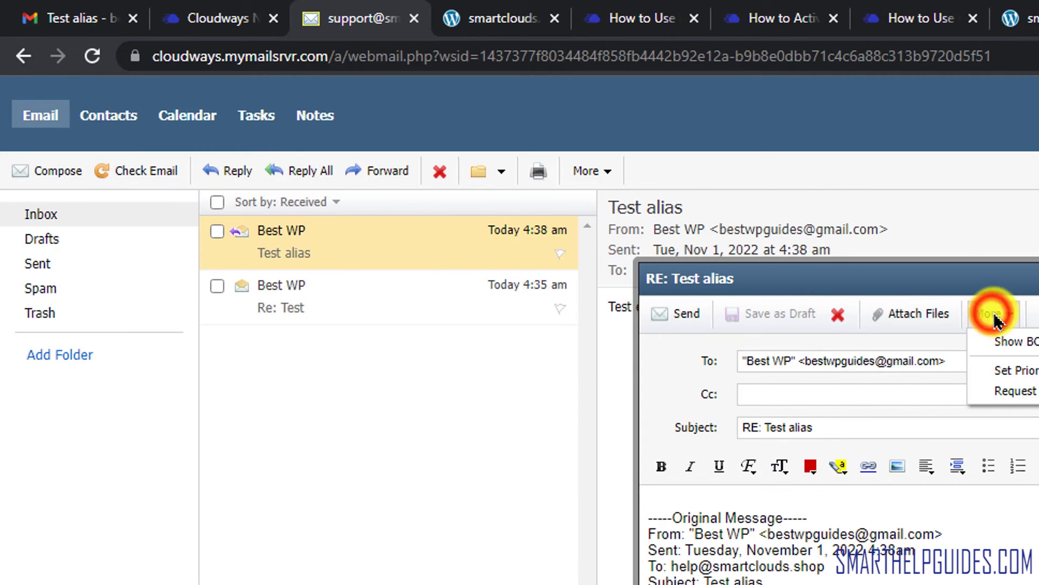
click(1032, 271)
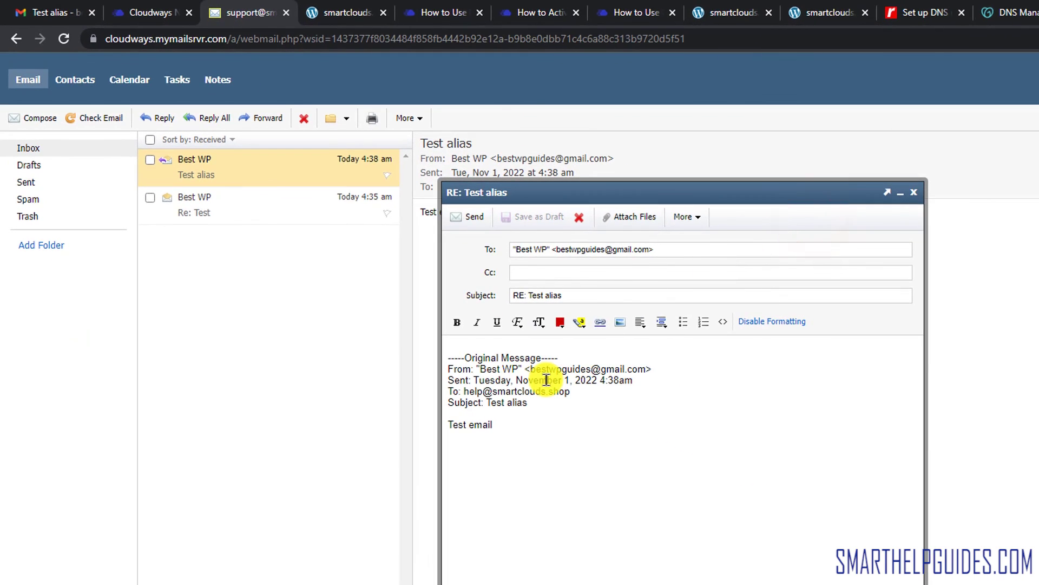
click(916, 195)
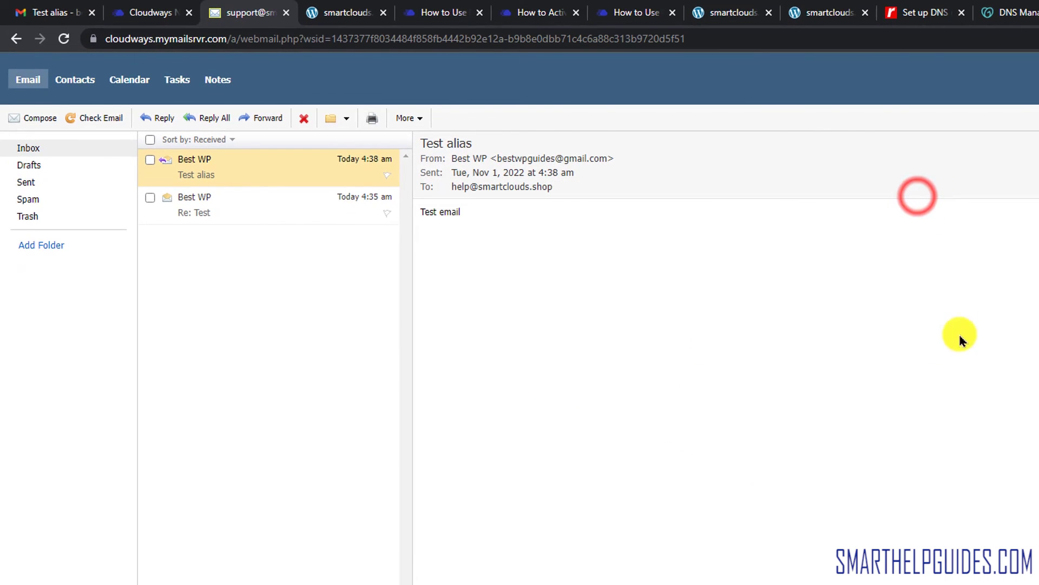
click(152, 12)
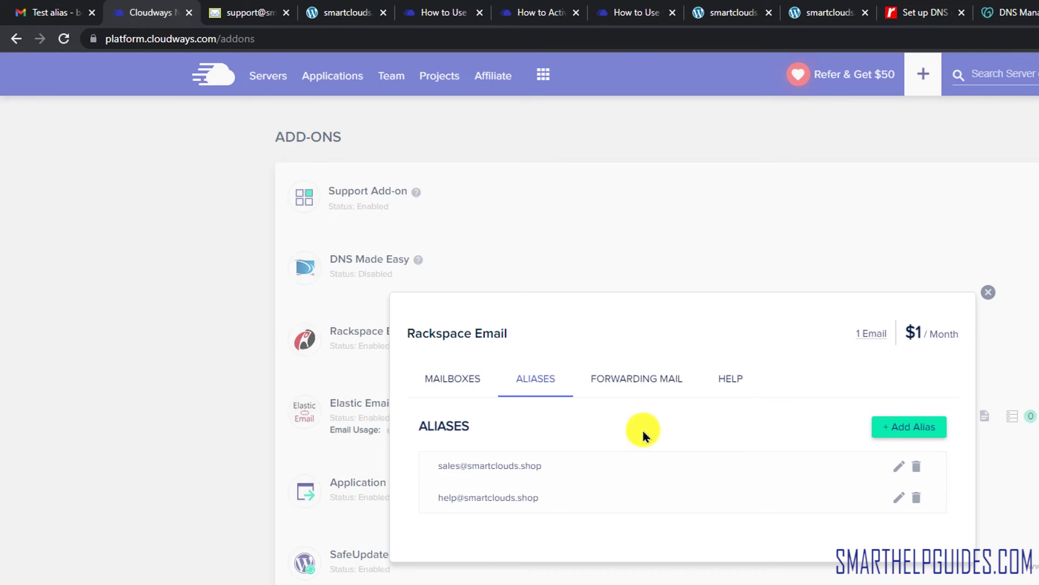
click(632, 377)
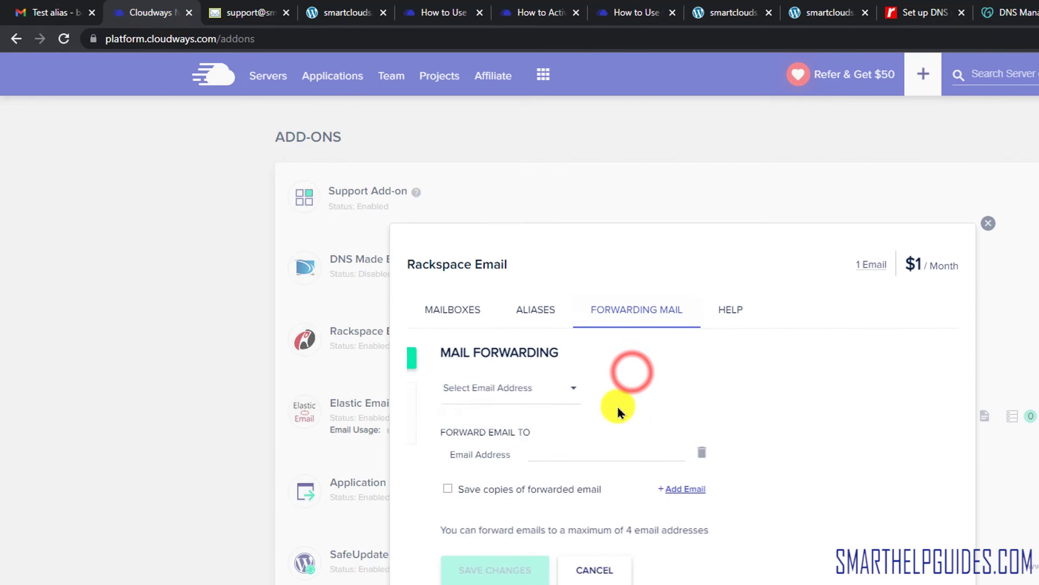
click(535, 385)
click(519, 380)
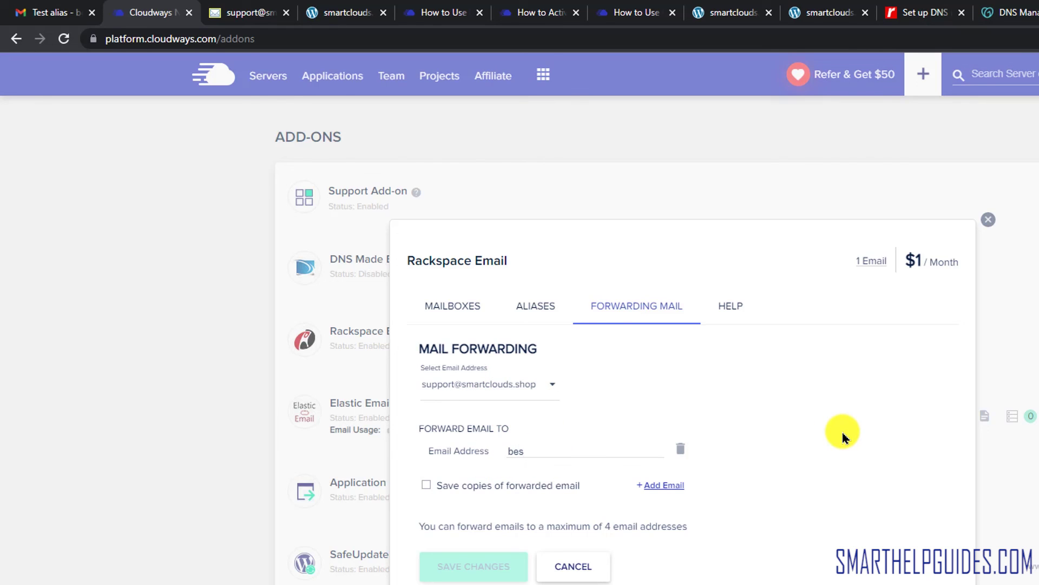
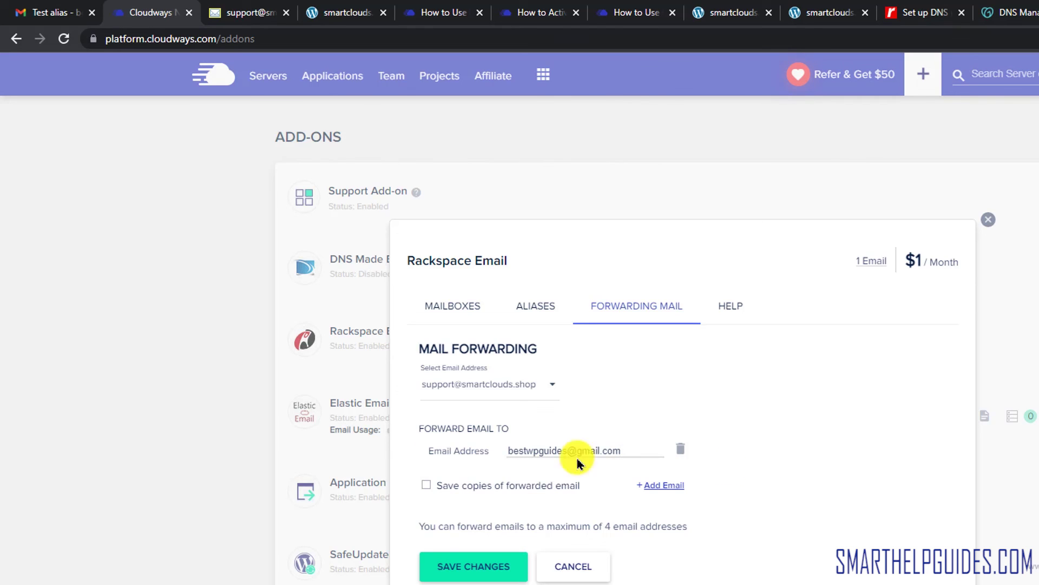
click(426, 484)
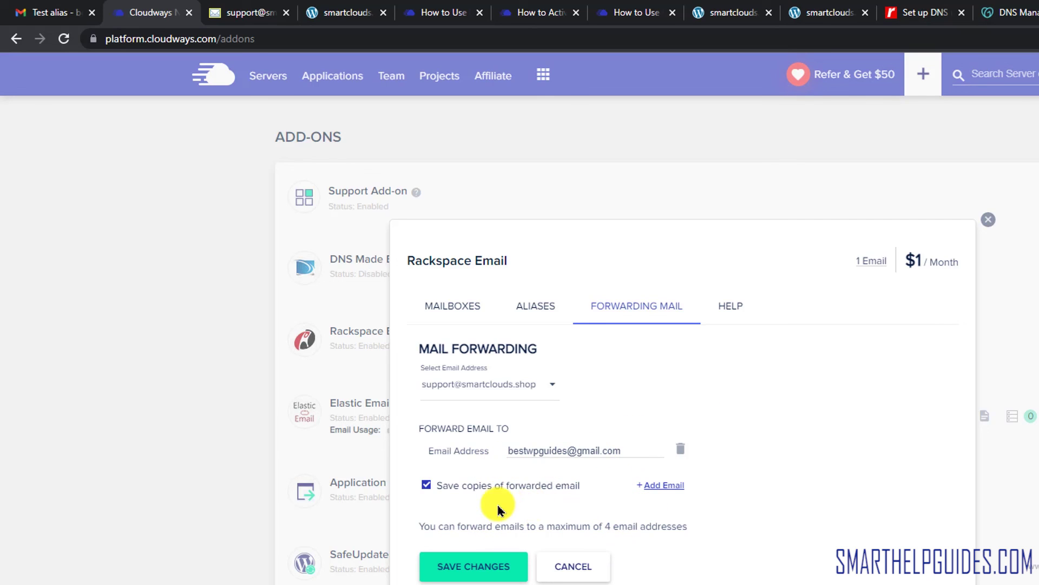
Step: Check the Rackspace Email help info, then start a new mailbox from the Mailboxes list
click(731, 305)
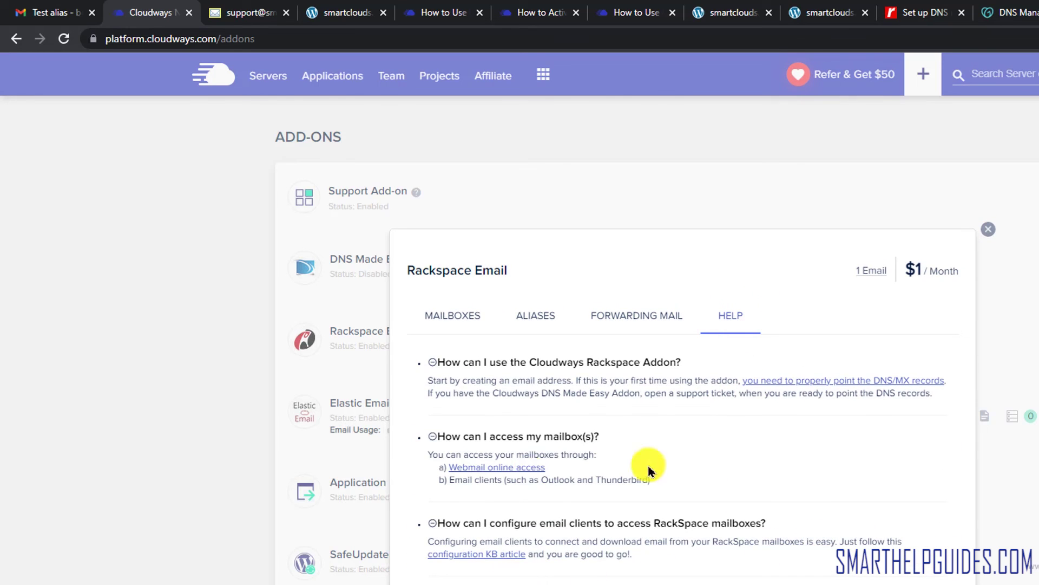
click(443, 312)
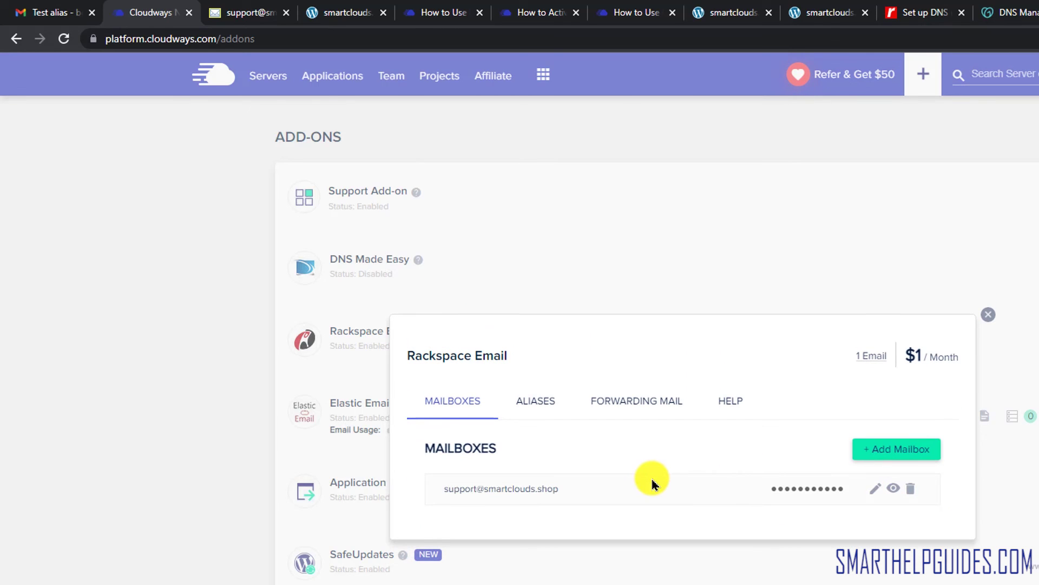
click(920, 457)
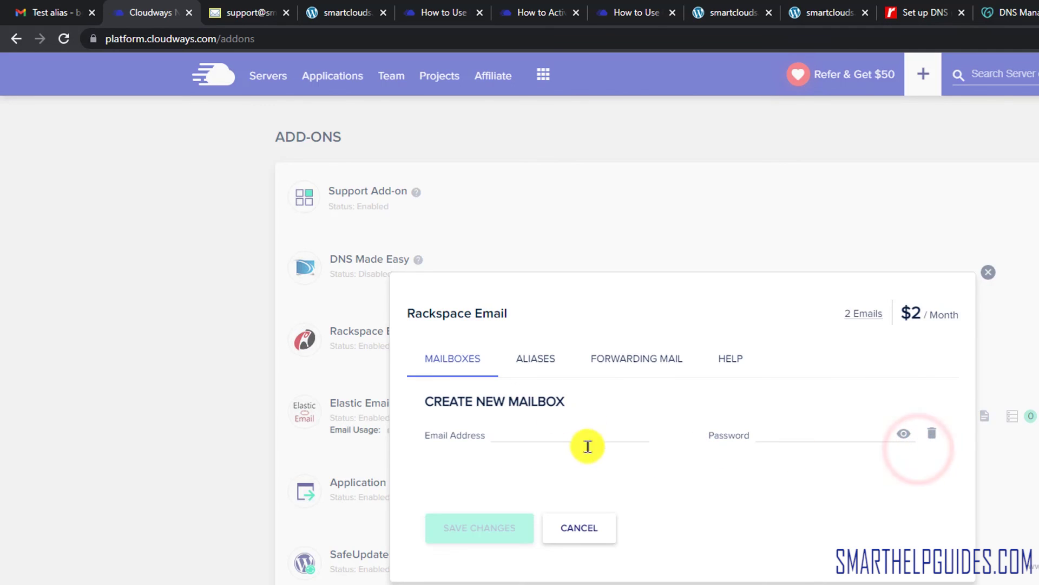